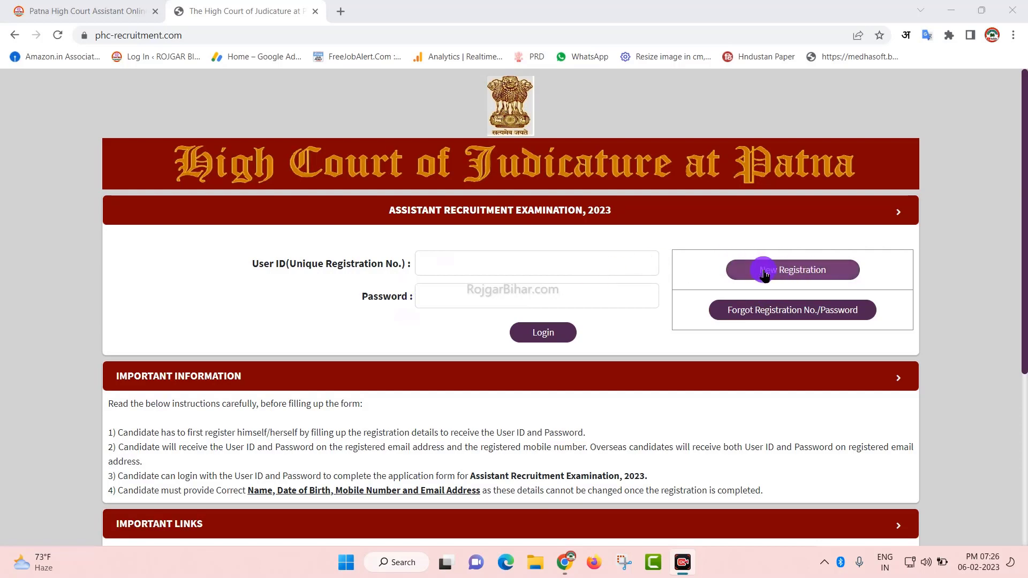
Step: Review the vacancy overview, important dates and application fee in the RojgarBihar article on the Patna High Court Assistant form
click(109, 11)
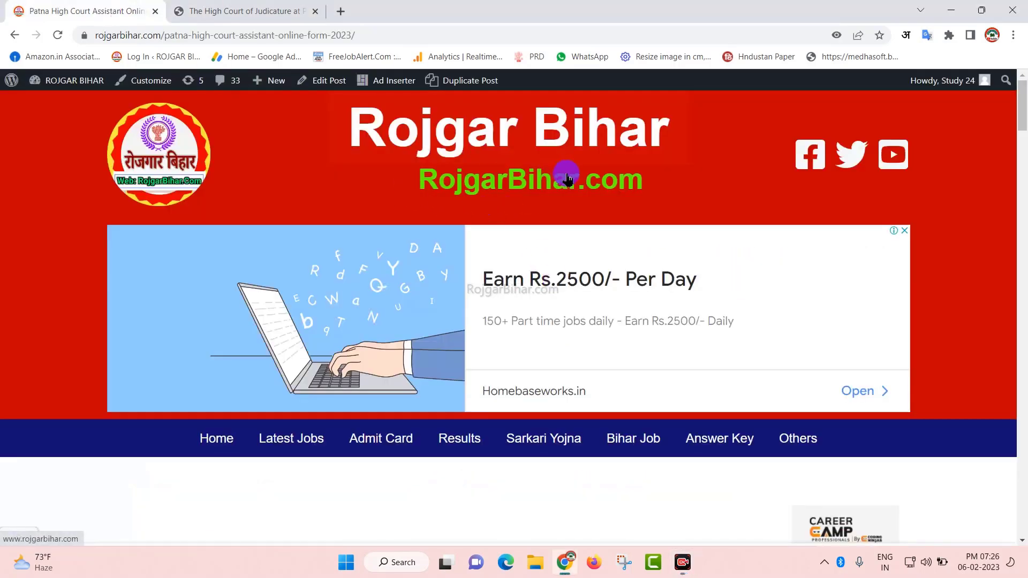
scroll(552, 271, down, 6)
scroll(547, 275, down, 3)
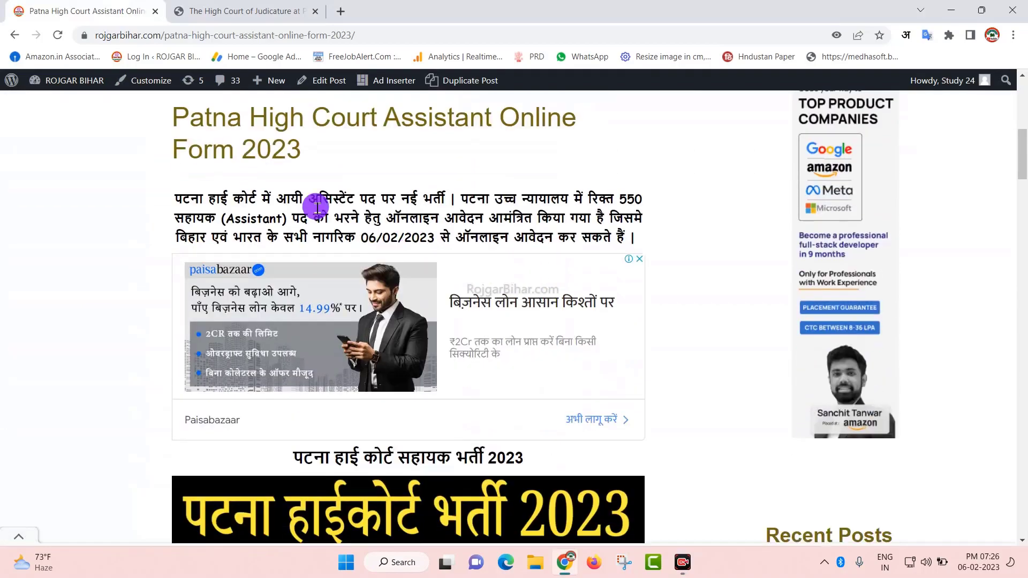
mouse_move(61, 87)
scroll(509, 273, down, 13)
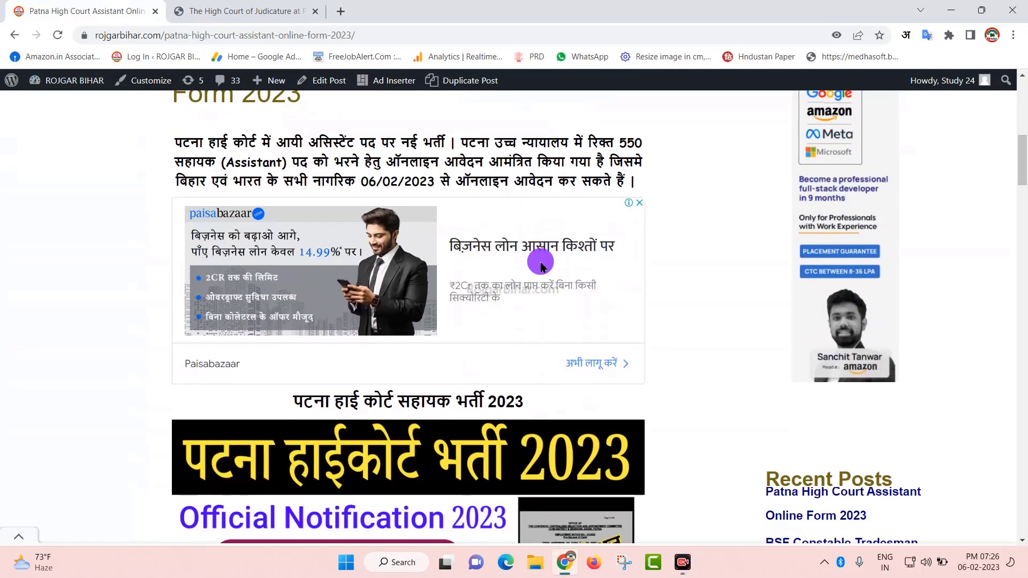
scroll(526, 289, down, 3)
scroll(526, 289, up, 1)
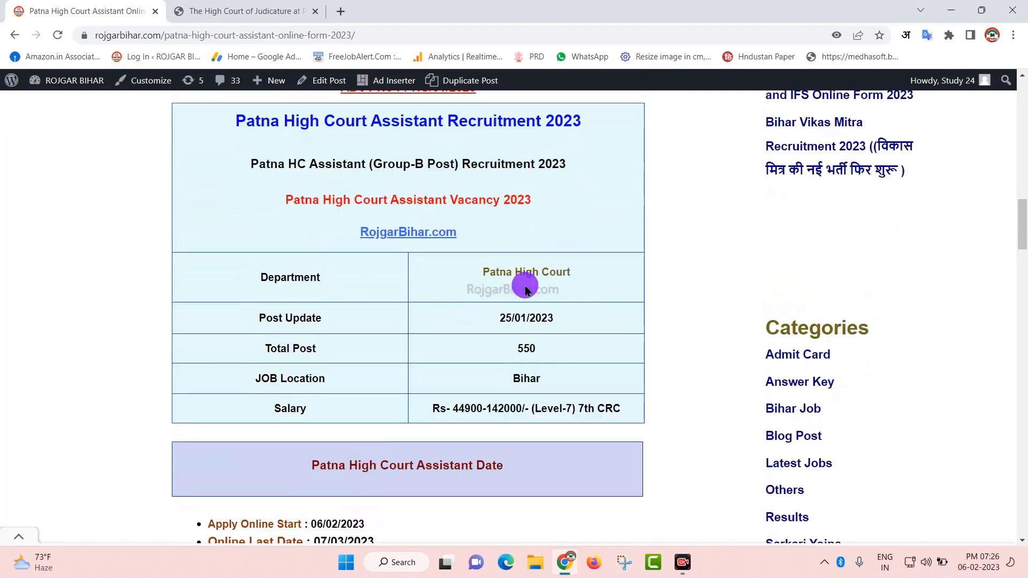
scroll(525, 292, down, 5)
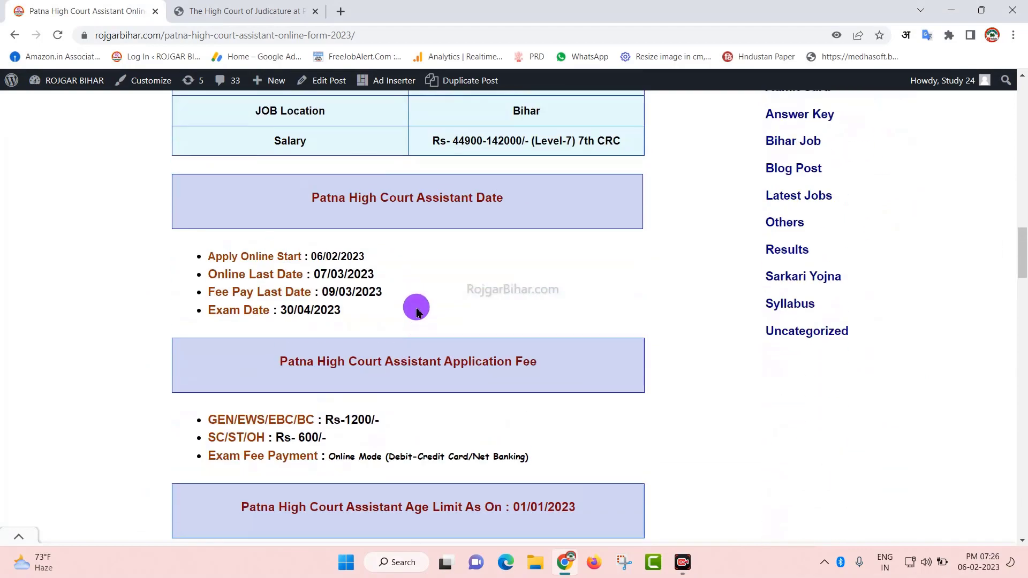
scroll(416, 299, down, 6)
scroll(395, 252, up, 2)
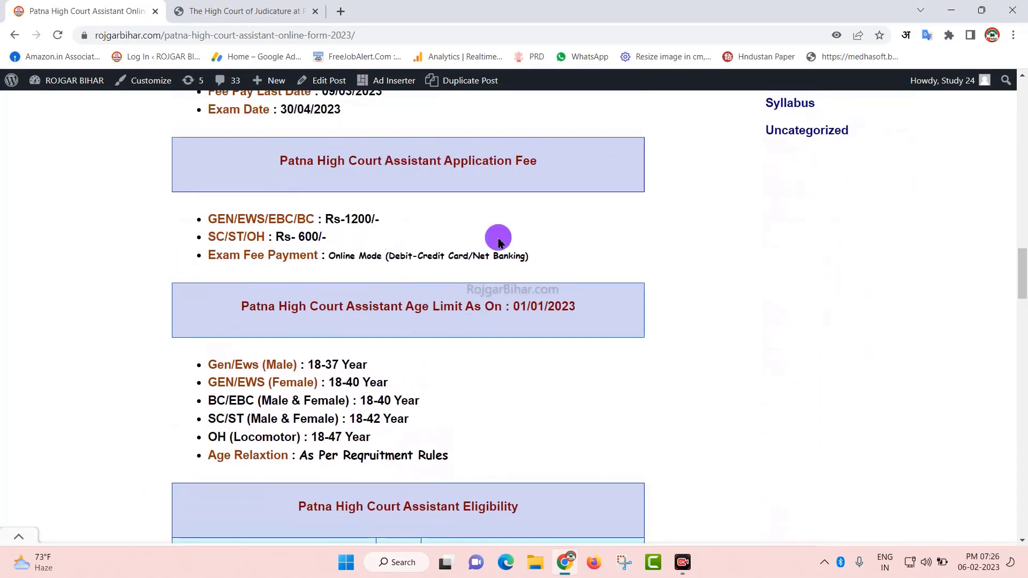
Step: Examine the article's age limits, eligibility, category-wise vacancies, selection mode, preliminary test marks and online links
scroll(531, 278, down, 3)
scroll(450, 293, down, 5)
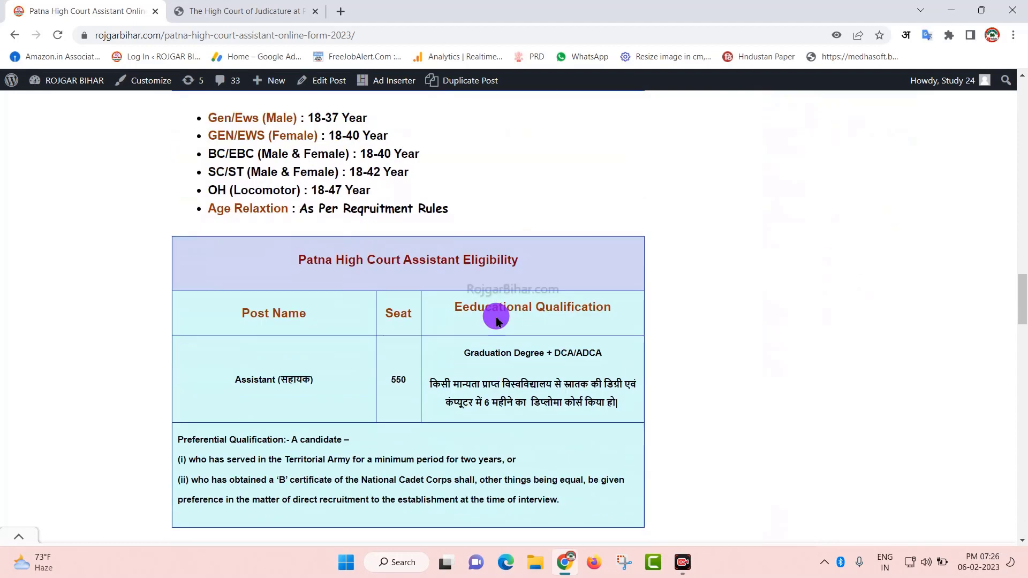
scroll(555, 284, down, 5)
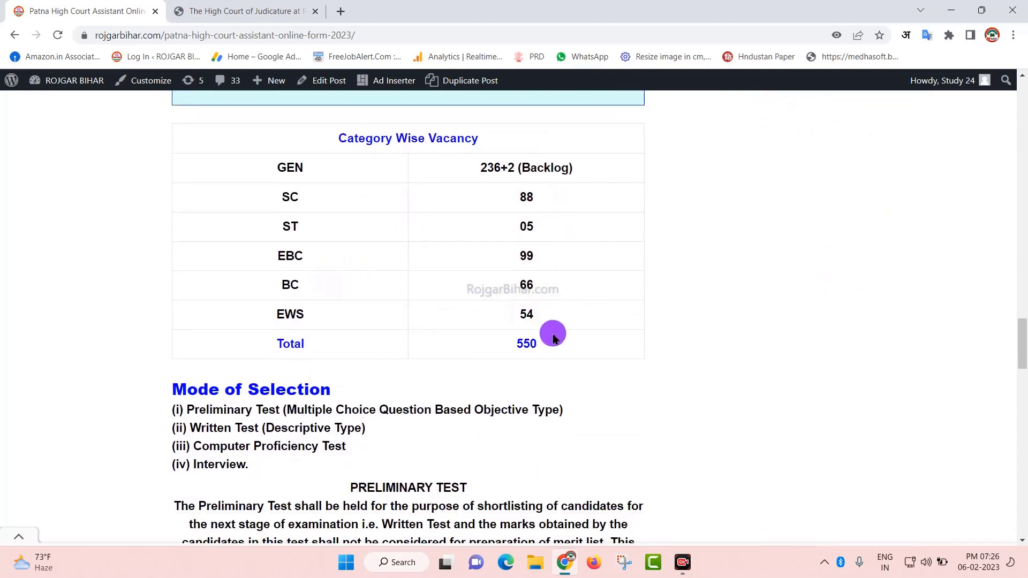
scroll(553, 340, down, 4)
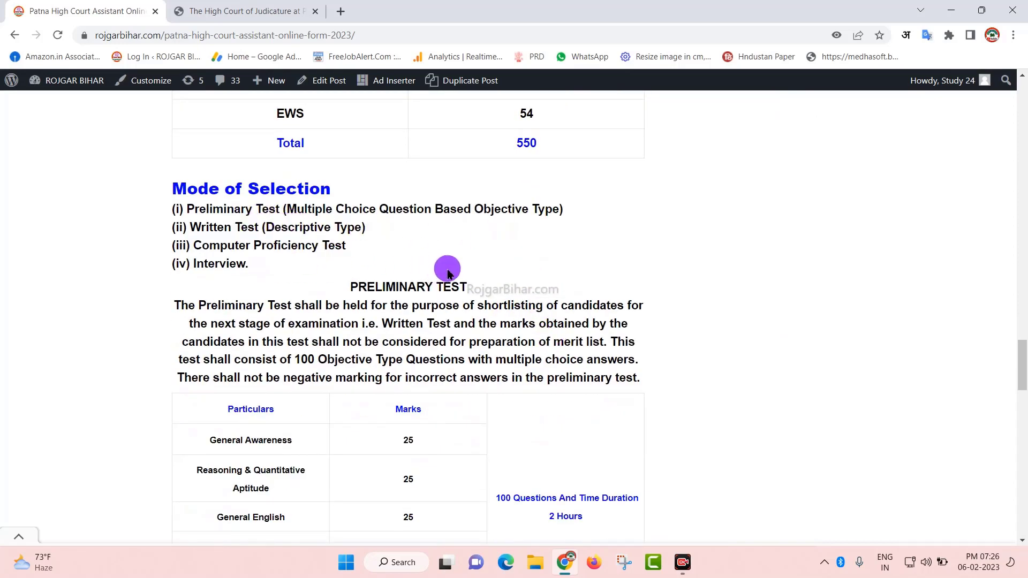
scroll(523, 300, down, 4)
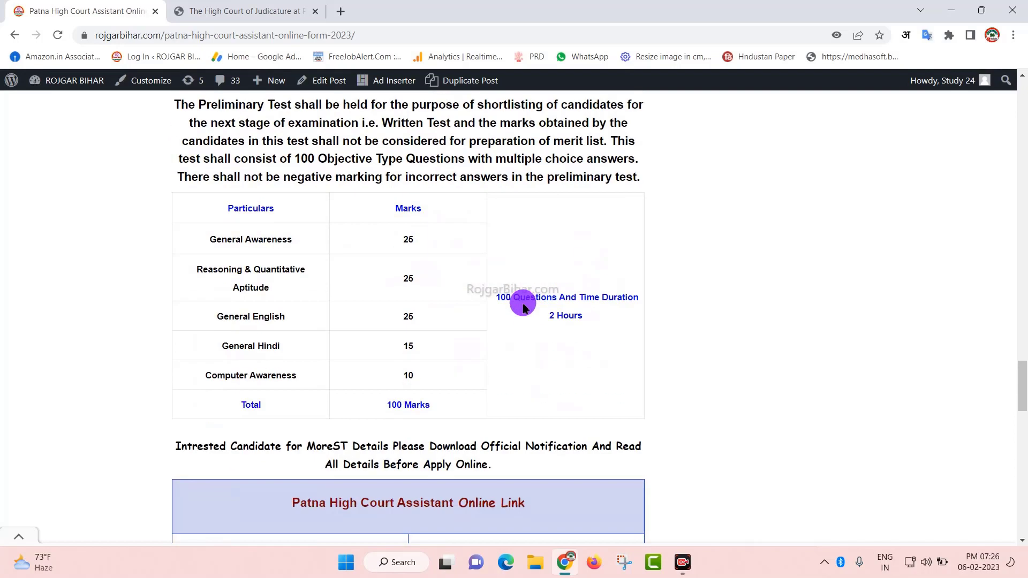
scroll(523, 305, down, 4)
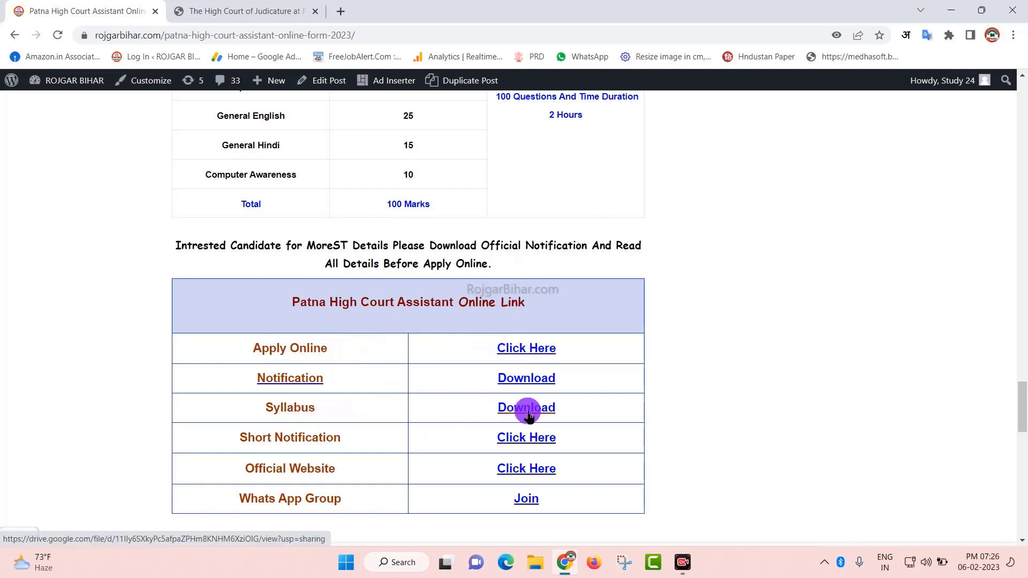
Step: Return to the Patna High Court recruitment site and open the new registration form at an enlarged size
click(258, 8)
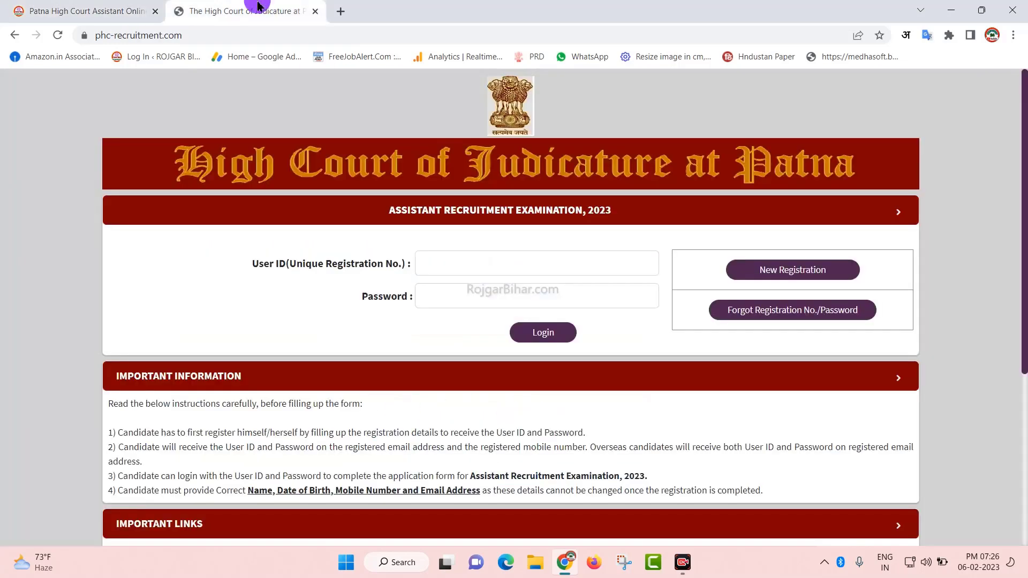
click(805, 272)
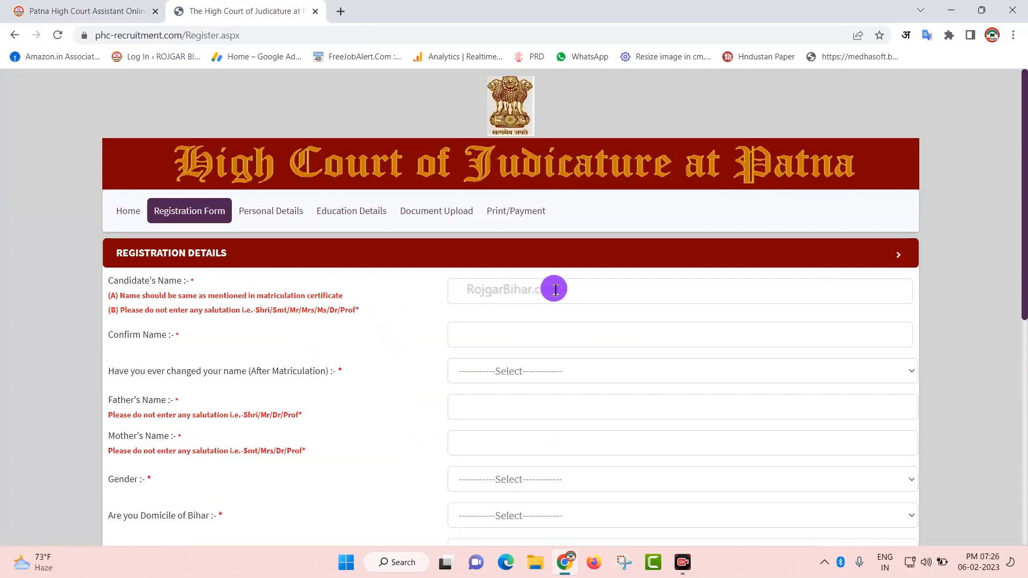
ctrl+scroll(555, 290, up, 3)
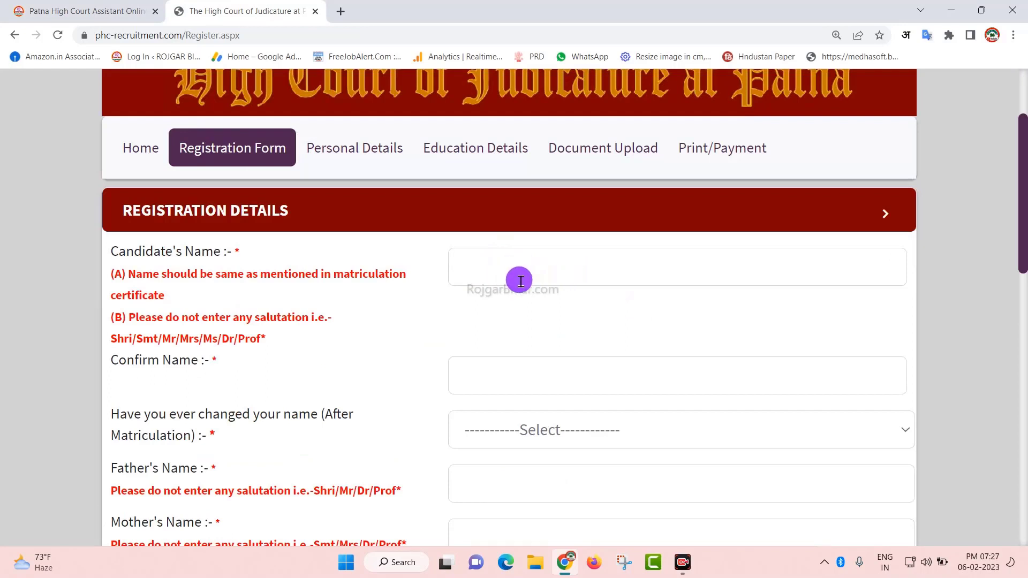
Step: Go through the candidate's name and confirm name fields and their instructions in the registration details
click(545, 269)
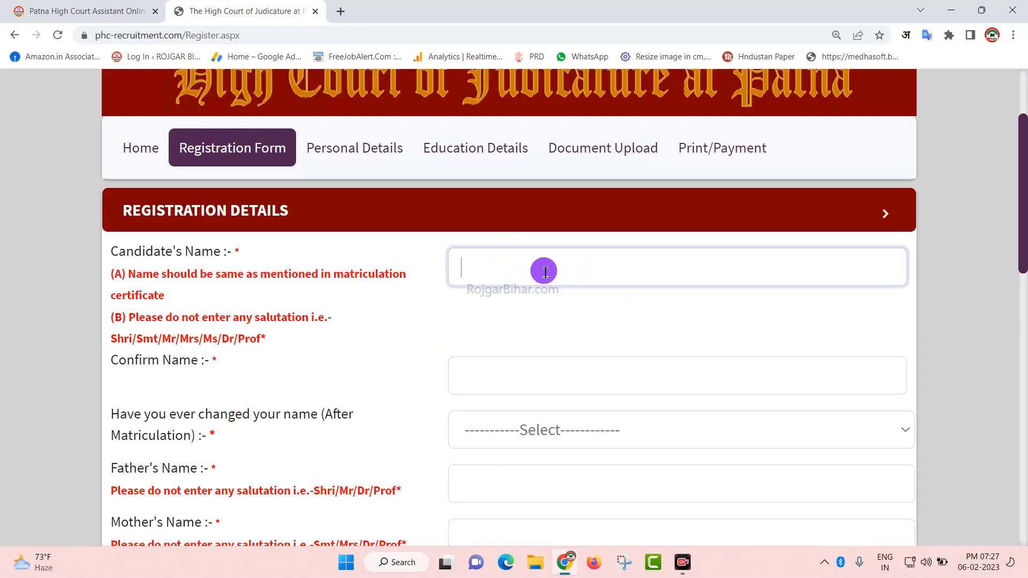
click(492, 379)
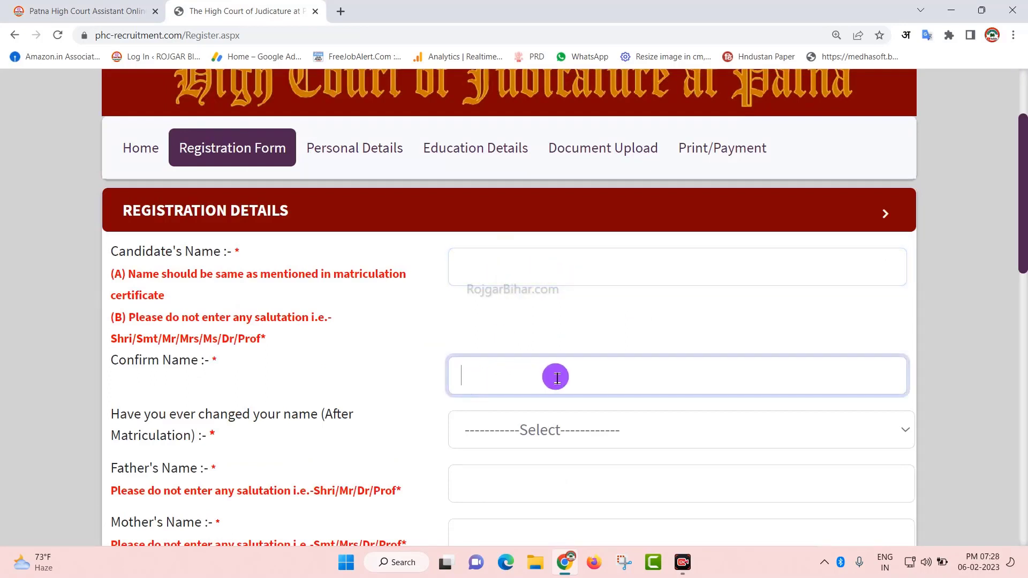
scroll(555, 376, down, 1)
scroll(553, 375, up, 3)
scroll(553, 354, down, 3)
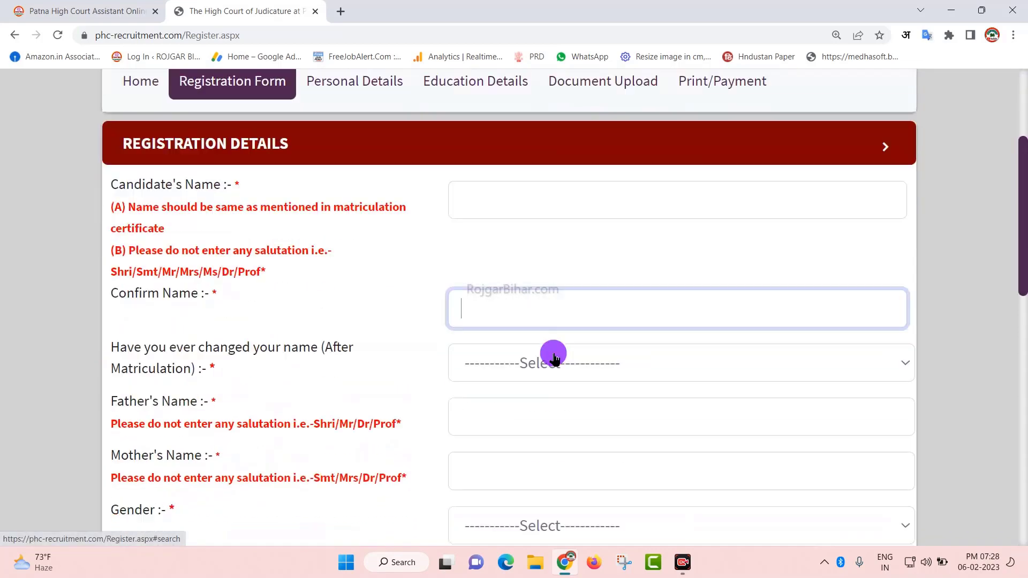
scroll(552, 342, down, 2)
scroll(548, 321, up, 1)
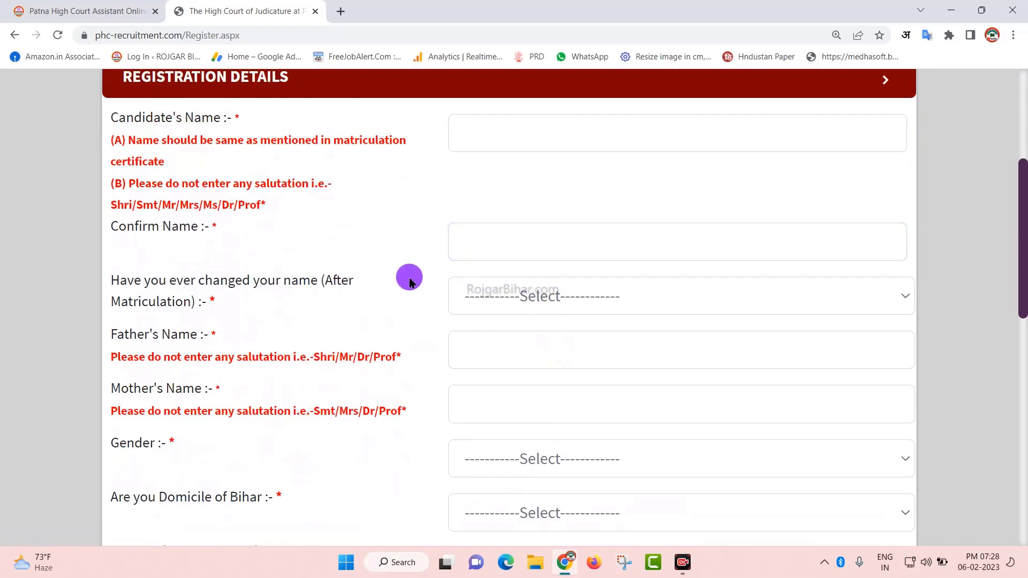
Step: Answer No to having changed the name after matriculation and go through the father's and mother's name fields
scroll(503, 319, down, 3)
click(551, 95)
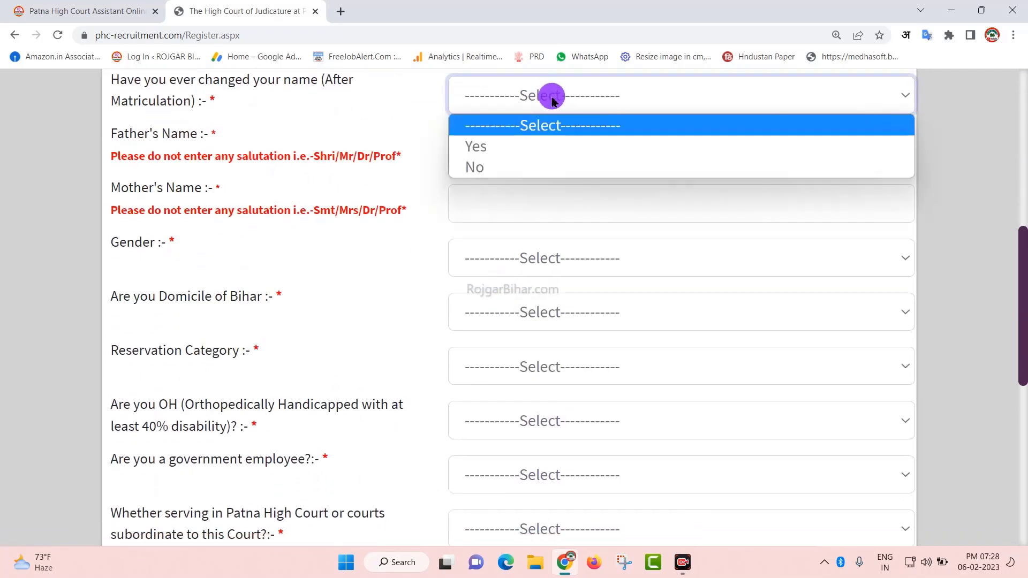
click(494, 168)
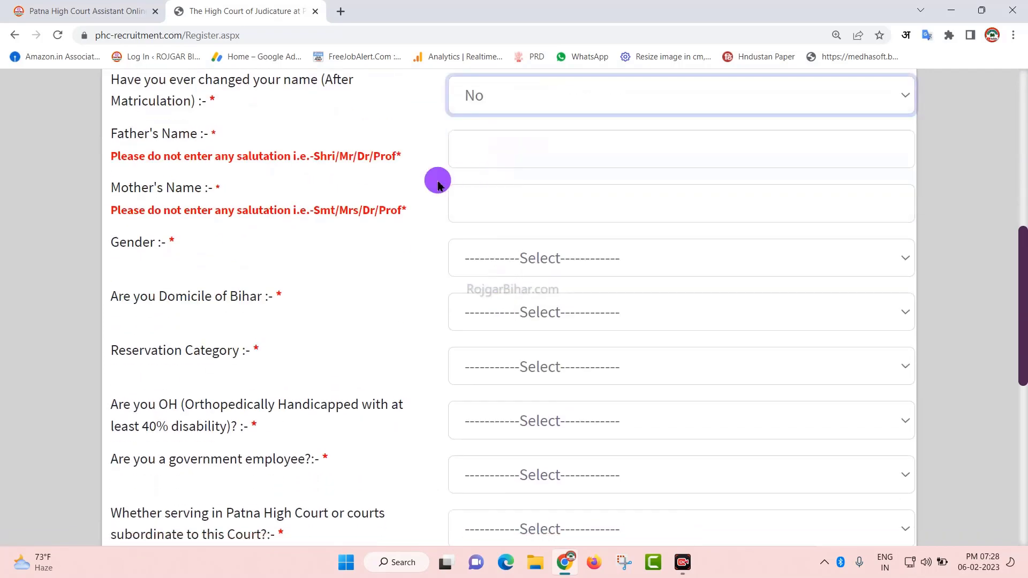
click(478, 147)
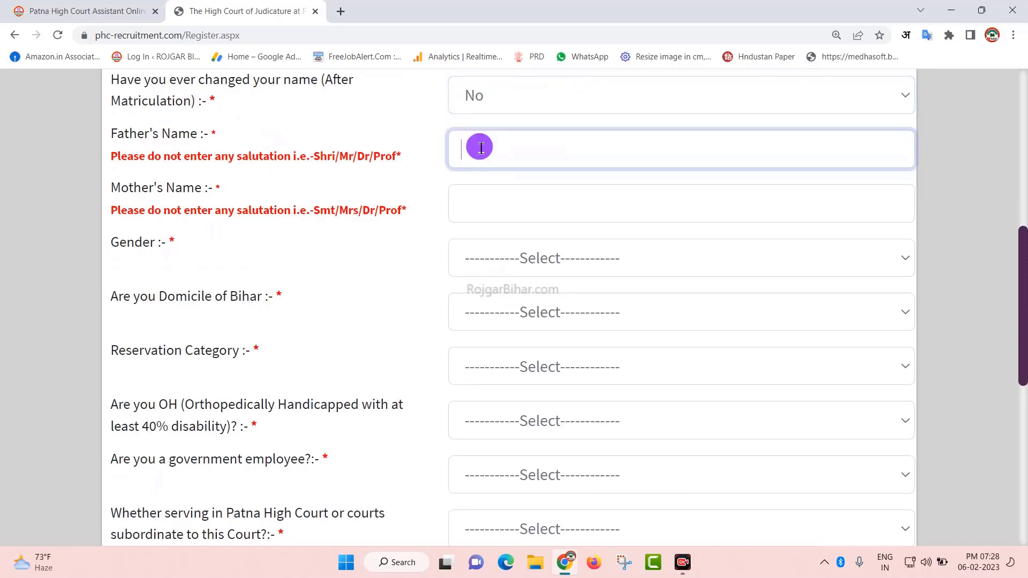
click(505, 192)
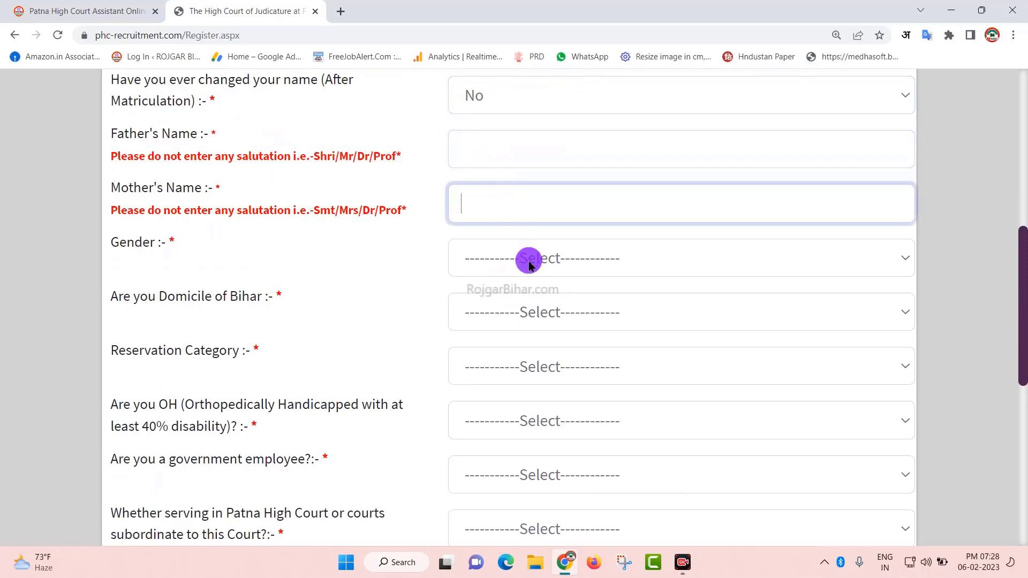
Step: Set the gender to Male and answer Yes to being a domicile of Bihar
click(530, 264)
click(510, 308)
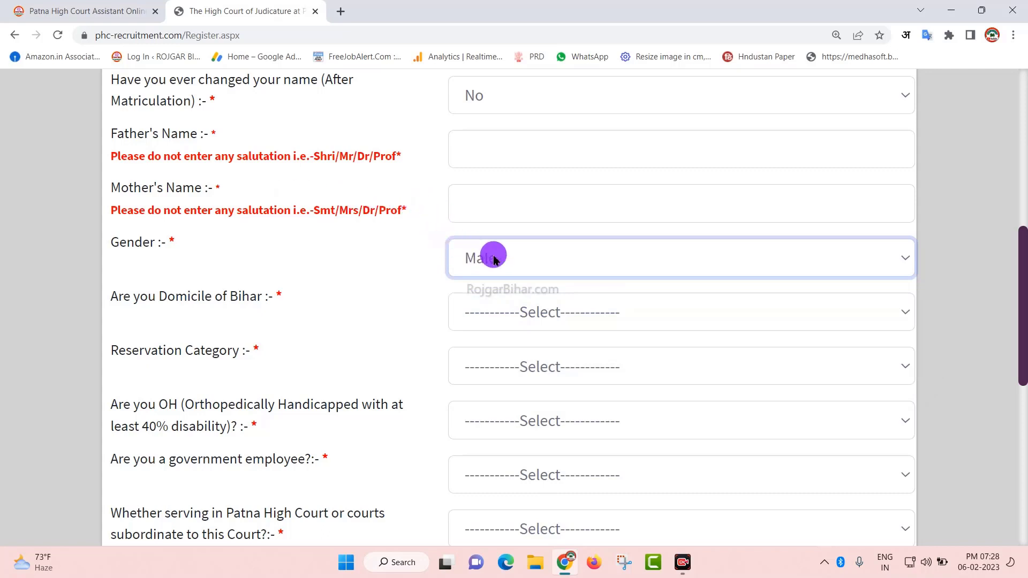
click(568, 315)
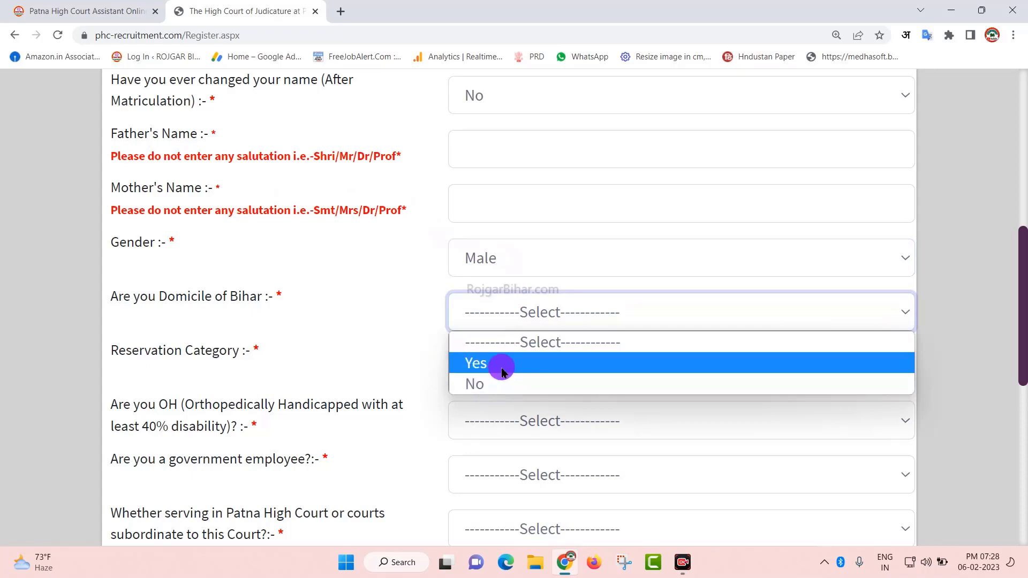
click(501, 369)
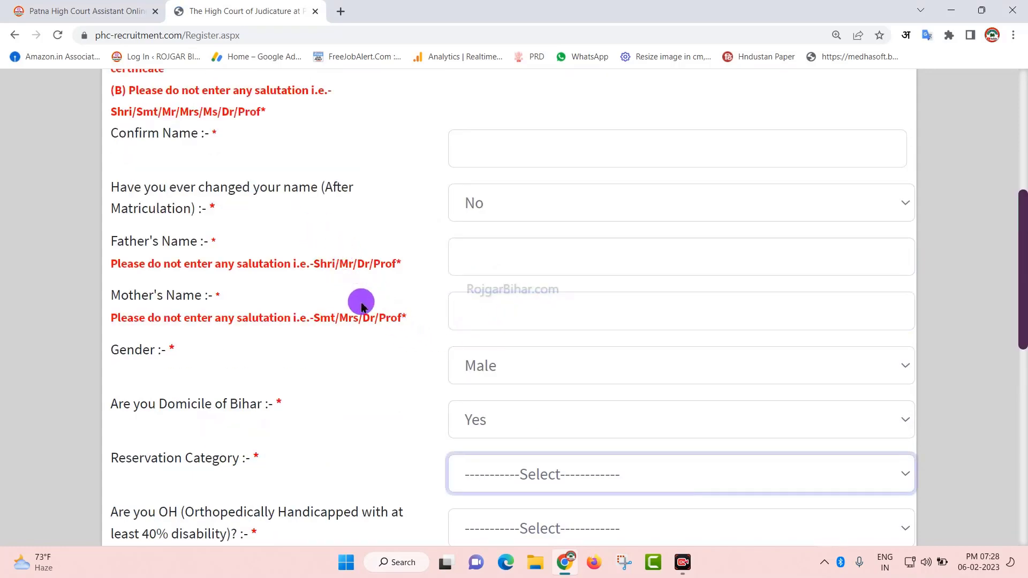
Step: Choose SC as the reservation category and answer No to the orthopedically handicapped question
scroll(361, 301, down, 11)
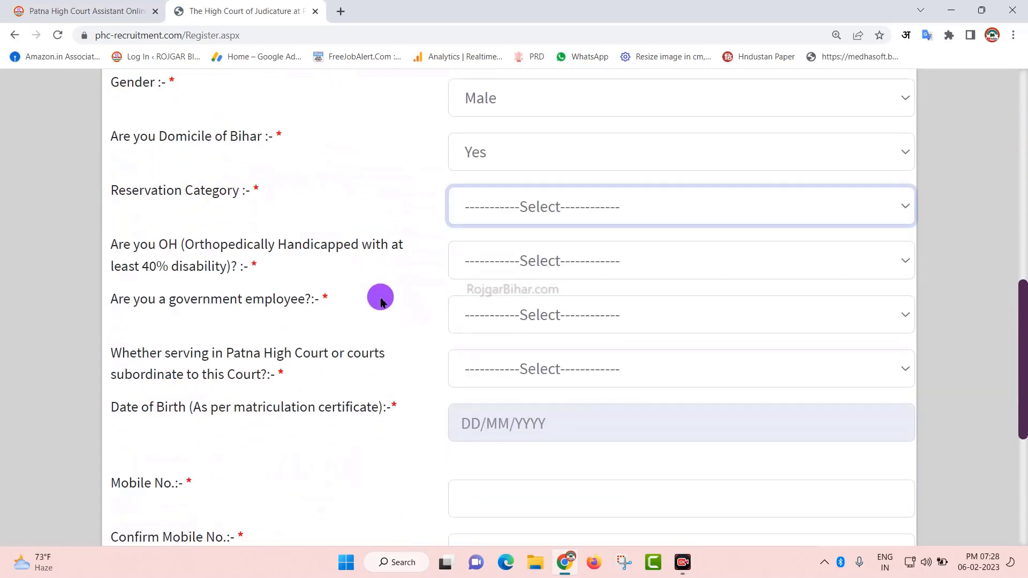
scroll(380, 284, down, 12)
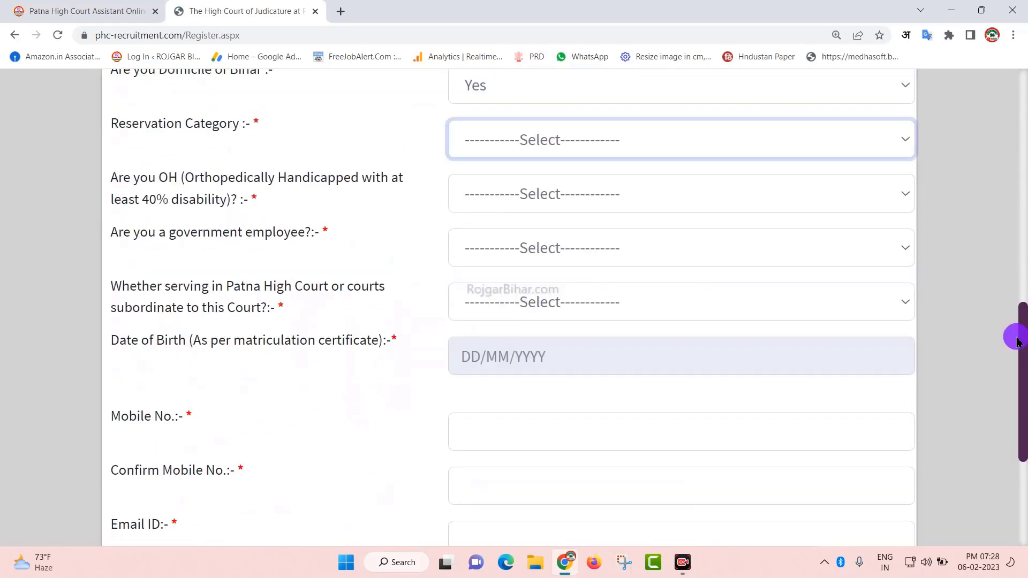
click(812, 143)
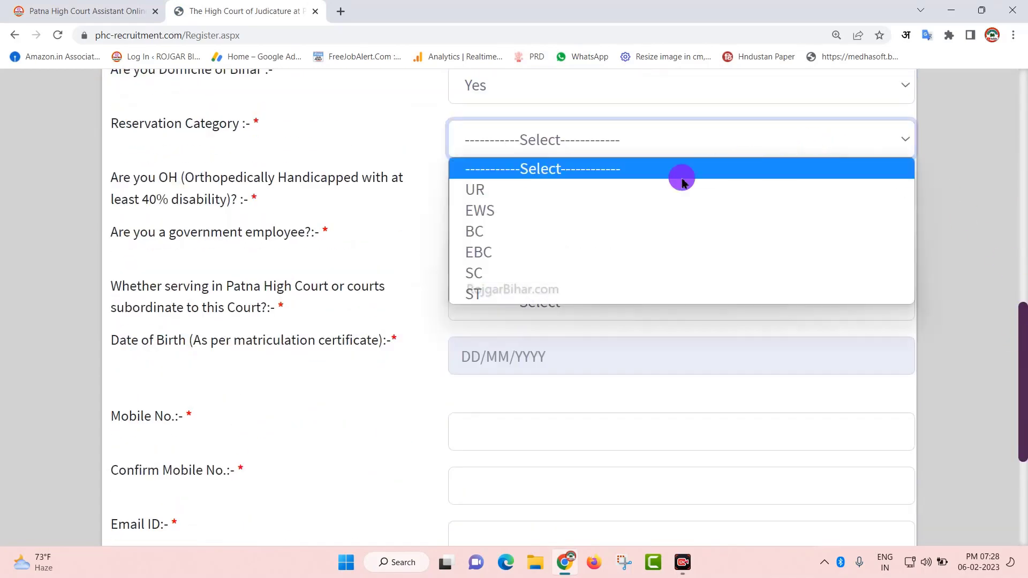
click(493, 274)
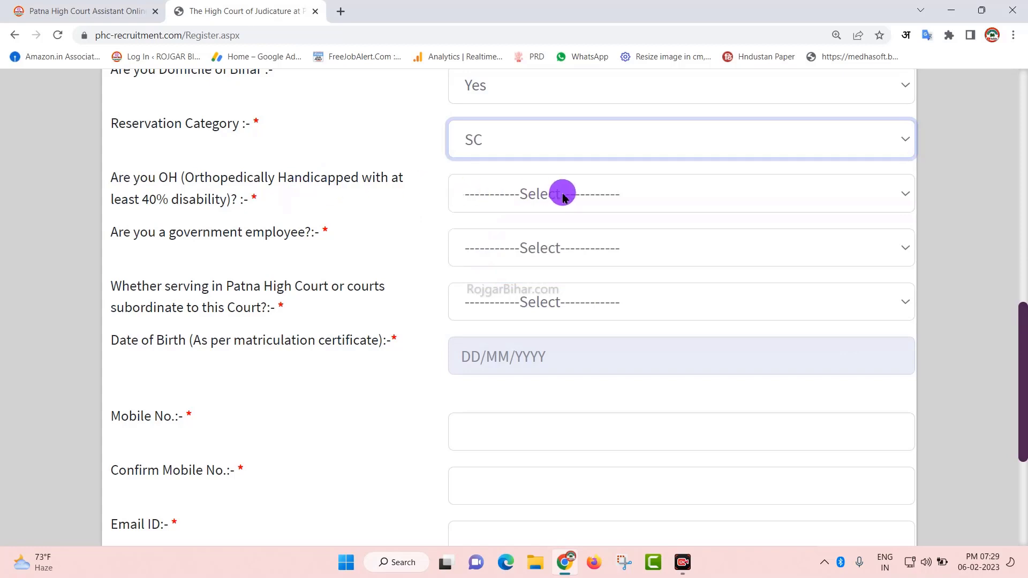
click(622, 194)
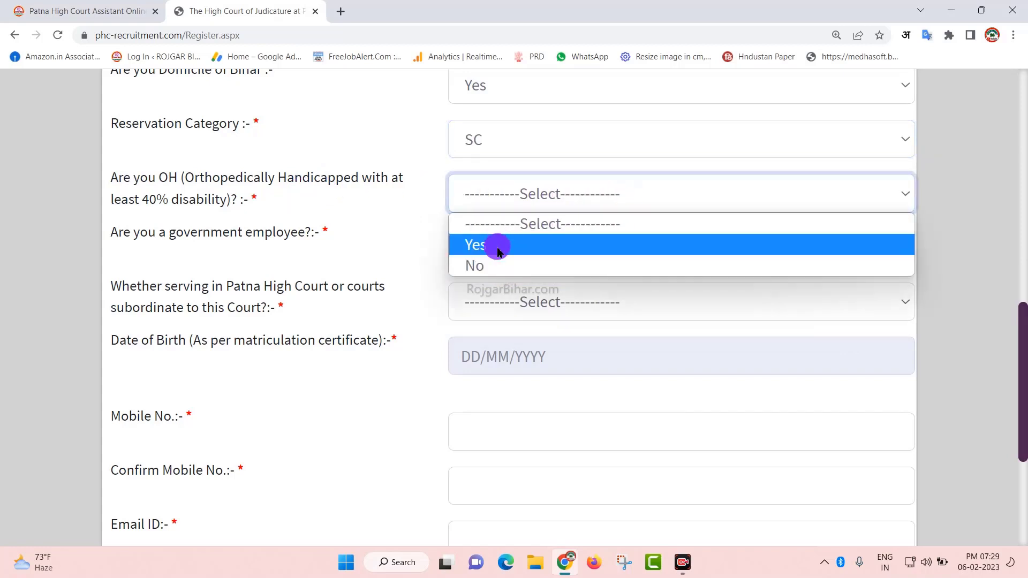
click(496, 268)
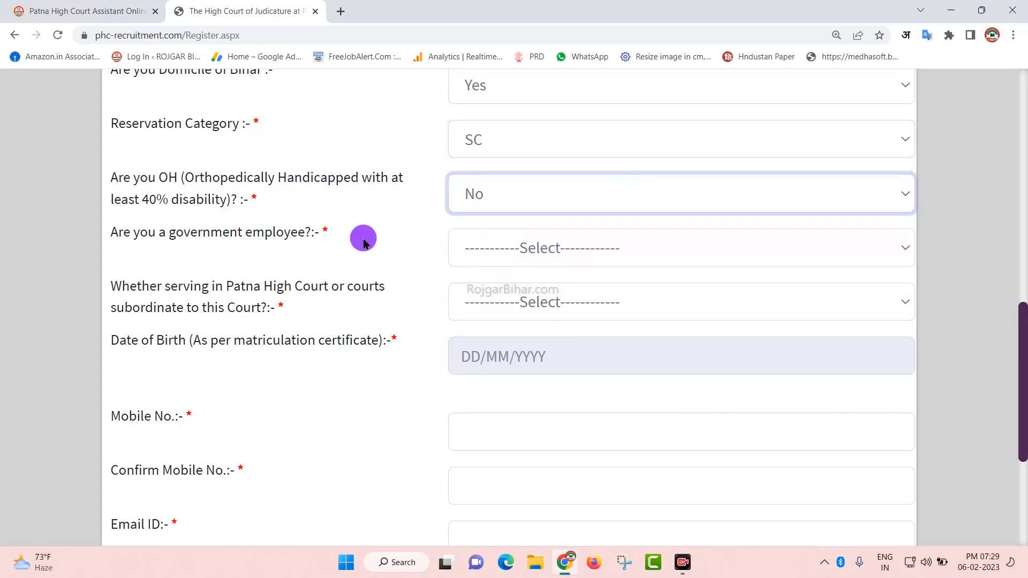
Step: Answer No to being a government employee and No to serving in Patna High Court or its subordinate courts
click(596, 248)
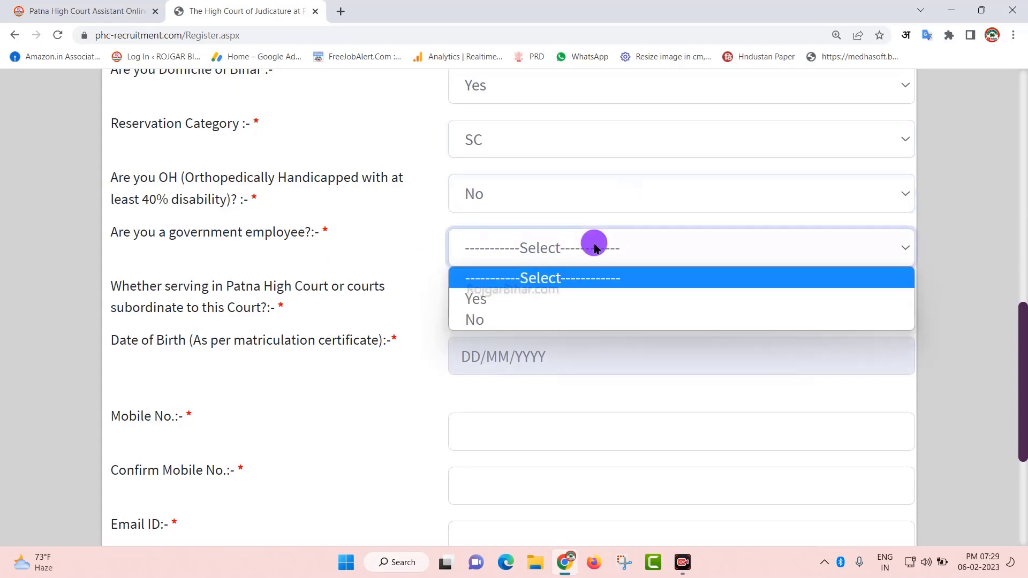
click(503, 319)
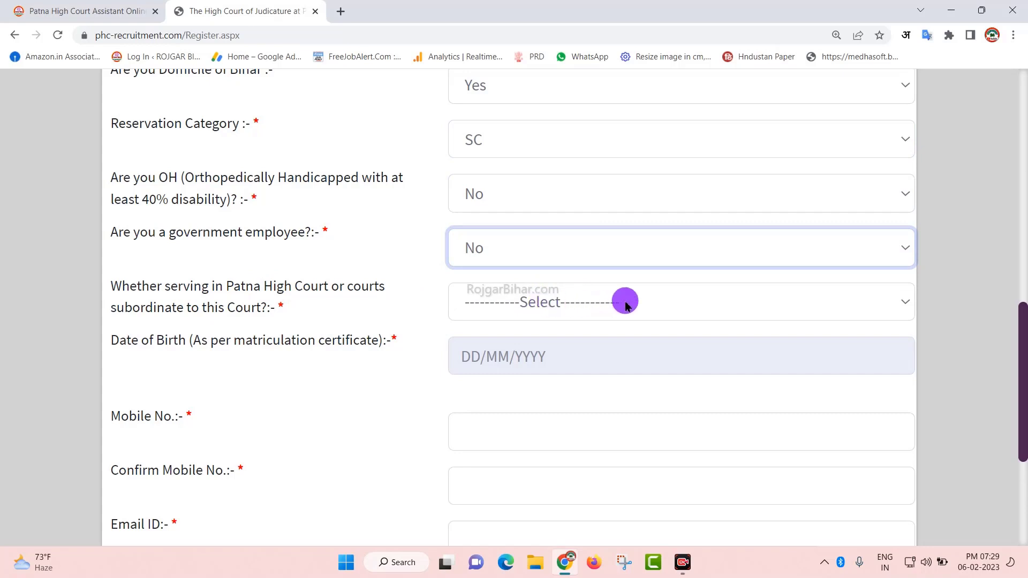
click(652, 305)
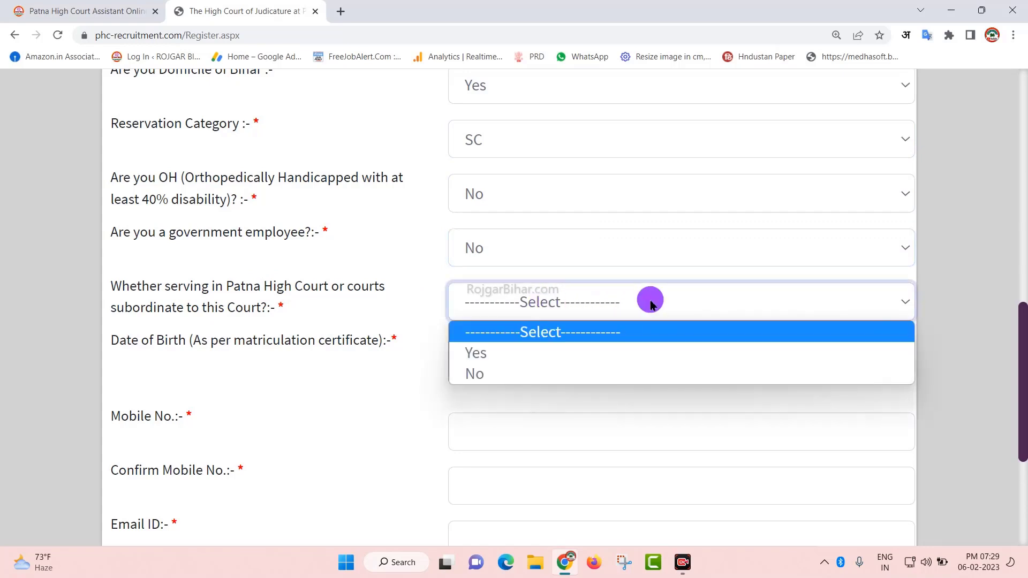
click(504, 373)
Step: Go through the date of birth picker and the mobile number fields of the registration form
click(628, 358)
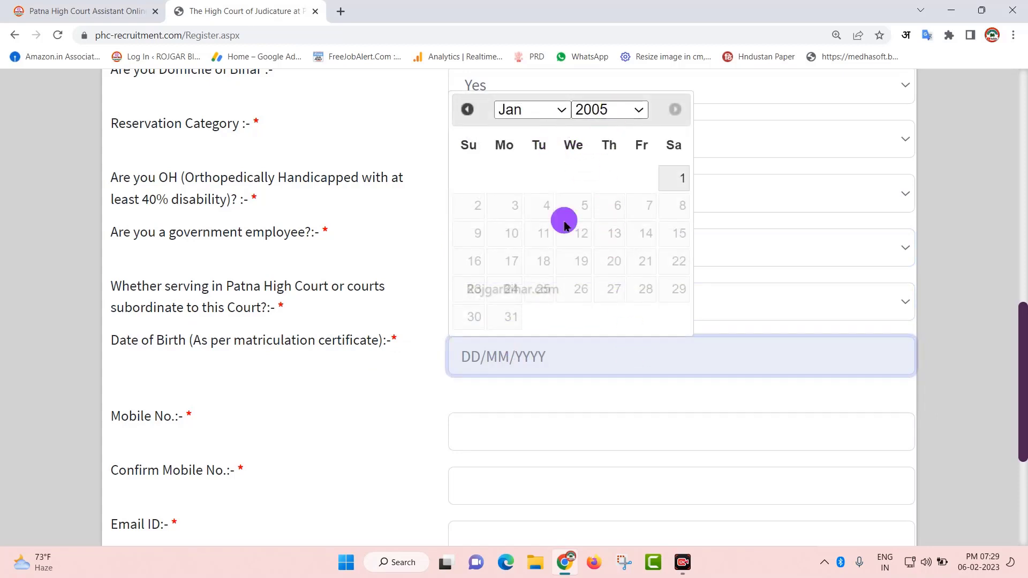
click(379, 371)
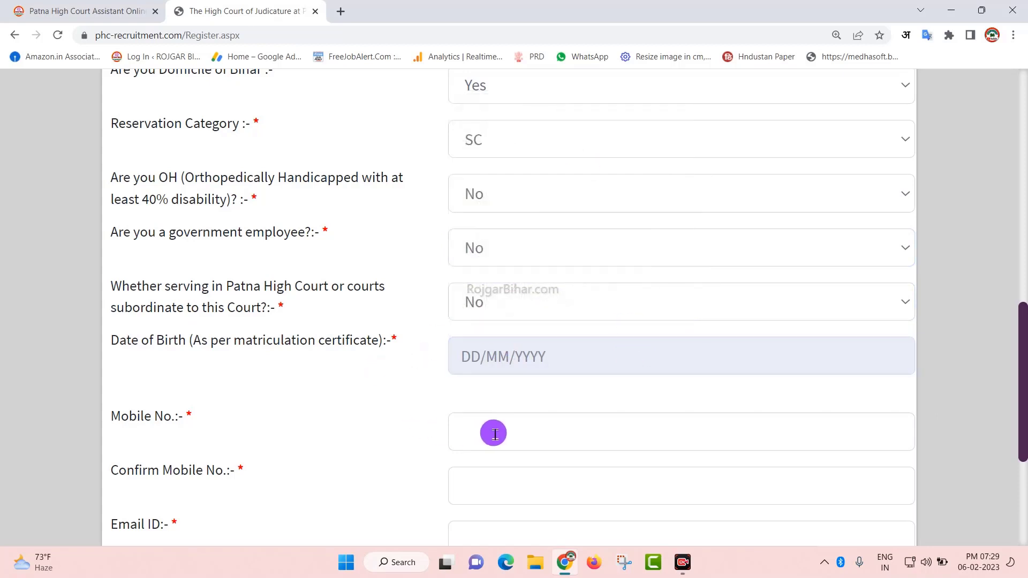
click(558, 489)
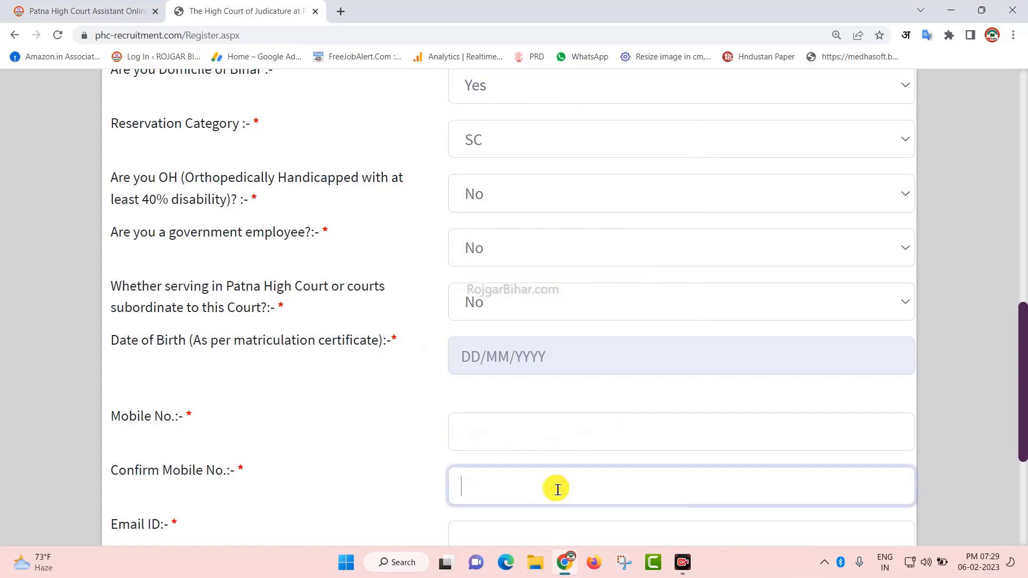
click(411, 462)
Step: Go through the Email ID and Confirm Email ID fields of the registration form
scroll(412, 461, down, 4)
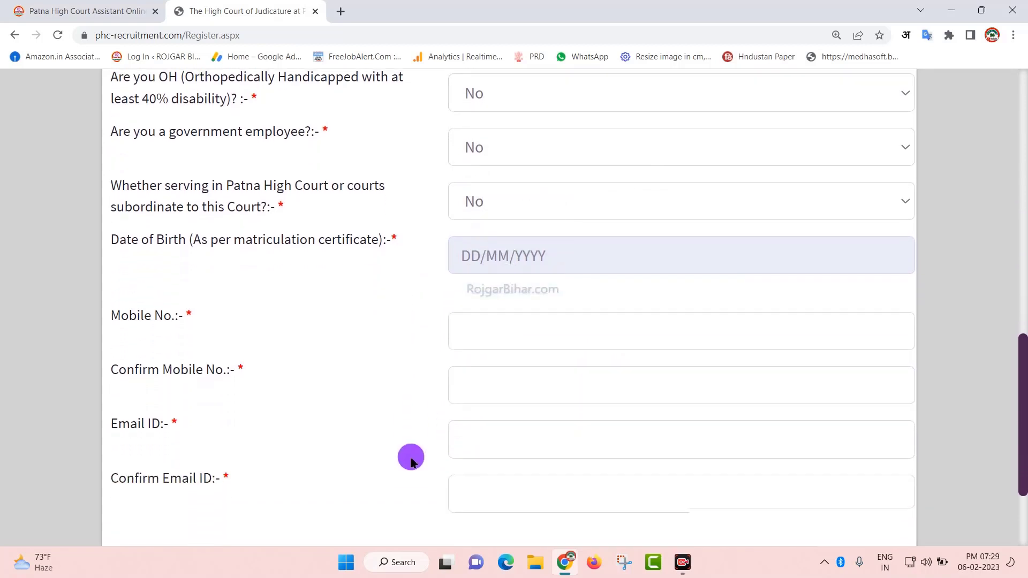
scroll(411, 462, down, 1)
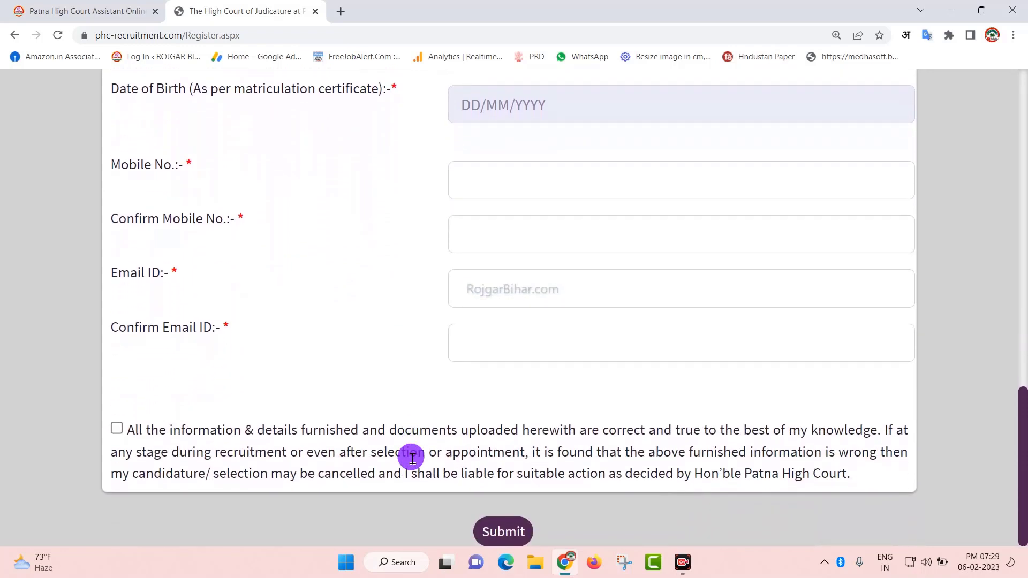
click(487, 282)
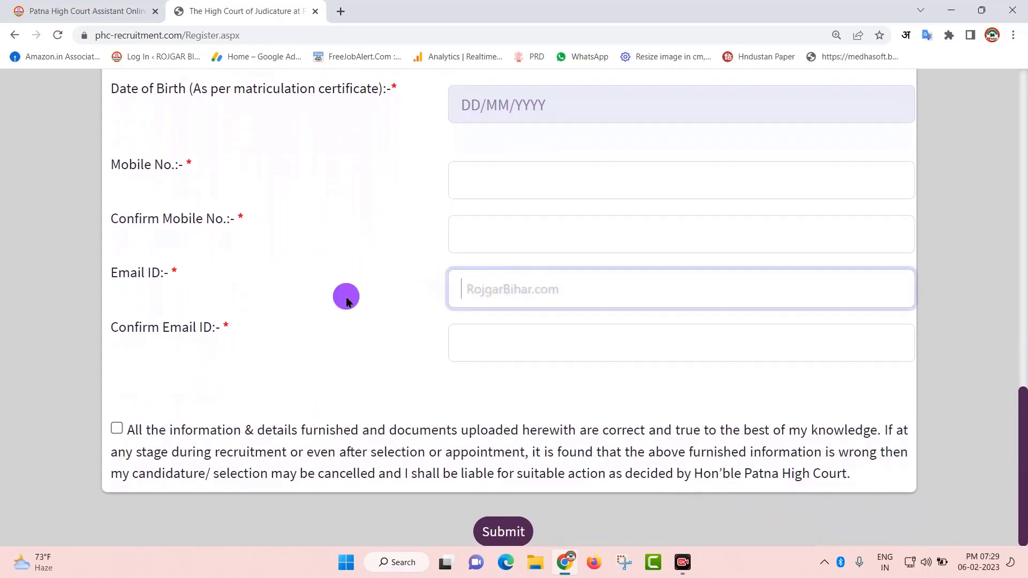
click(481, 346)
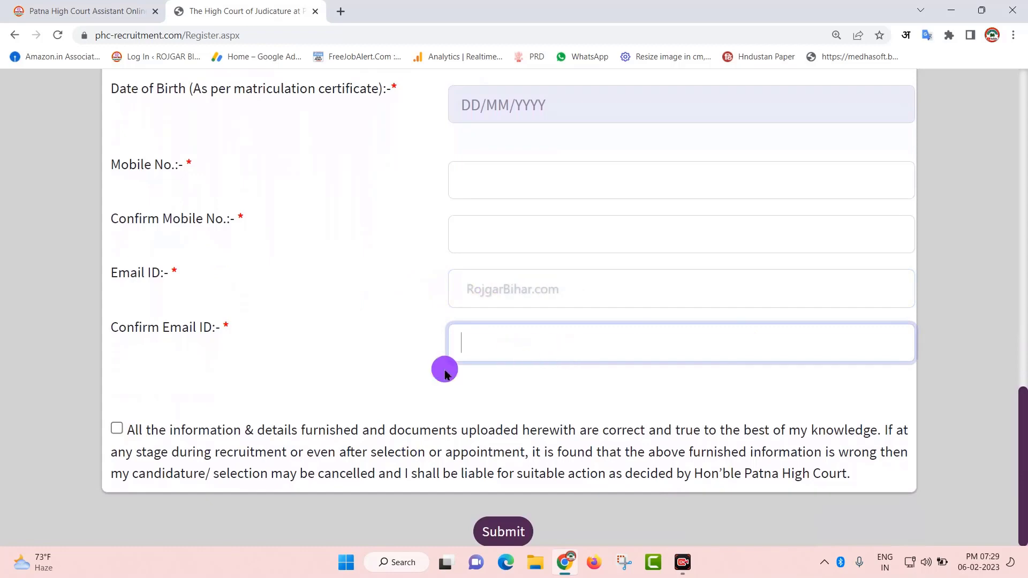
Step: Accept the declaration that all furnished information is correct and submit the registration form
click(118, 432)
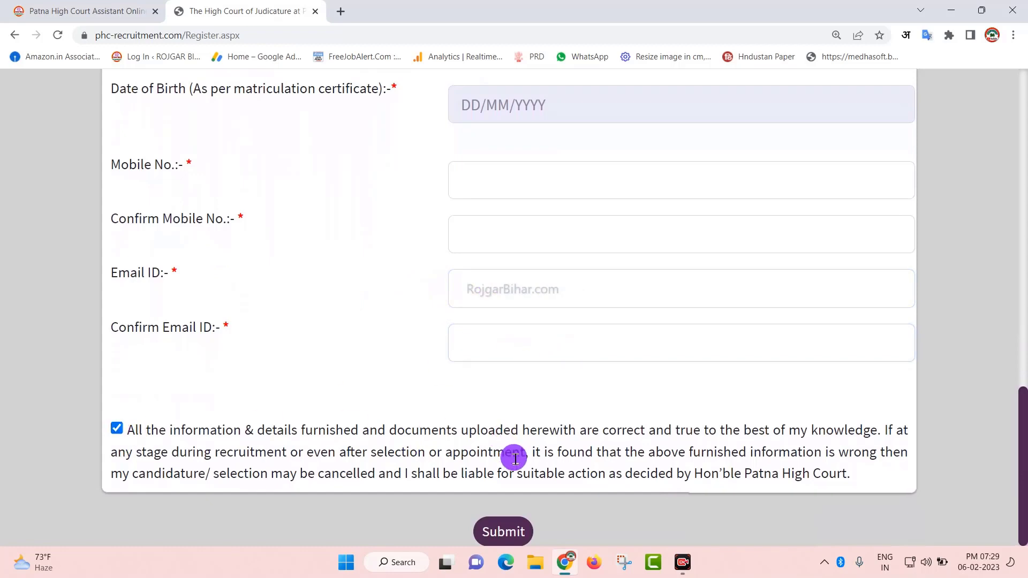
scroll(528, 487, up, 3)
scroll(540, 485, down, 3)
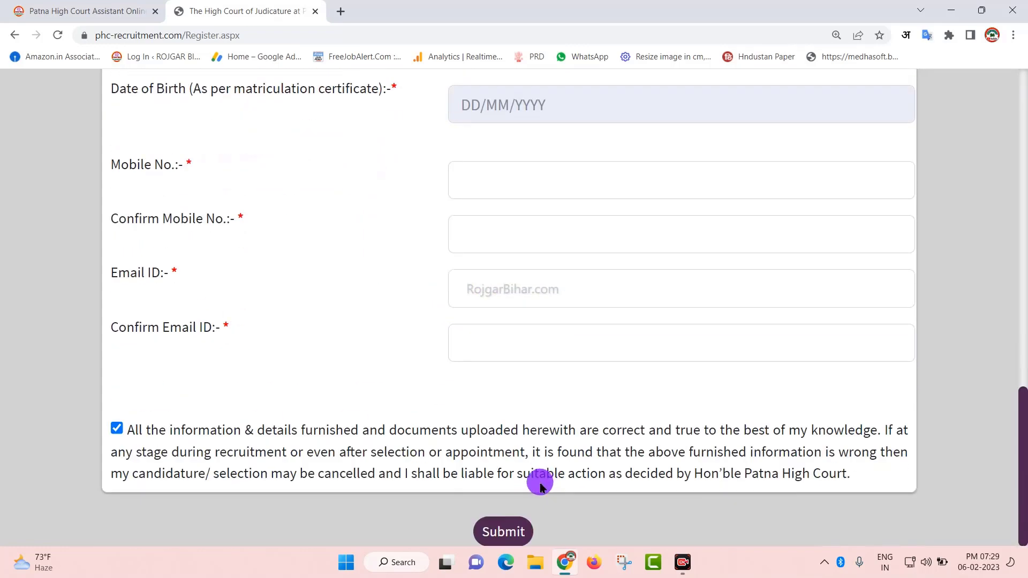
click(499, 532)
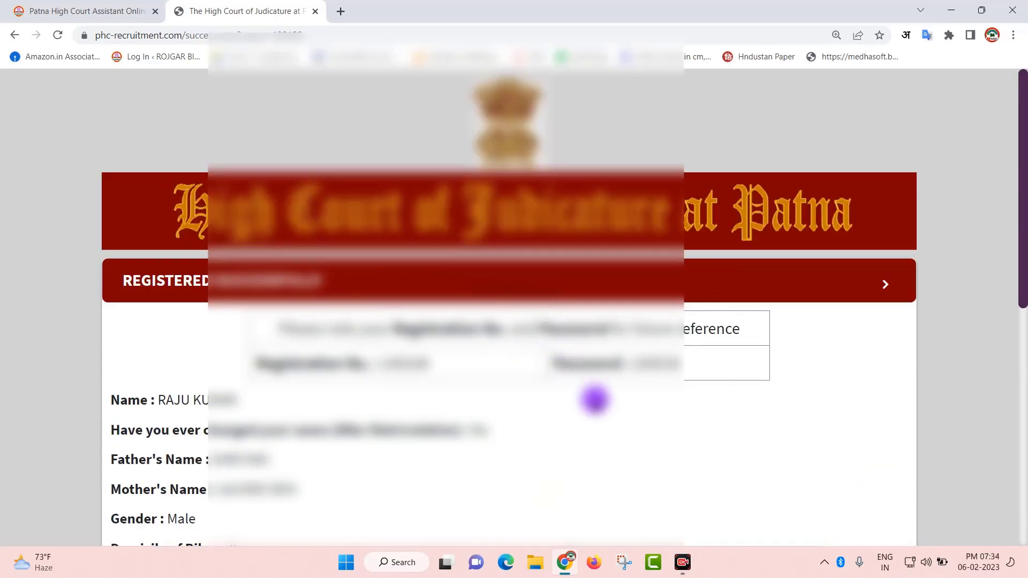
Step: Review the submitted registration details and continue to the personal details form
scroll(595, 400, down, 6)
scroll(595, 399, down, 3)
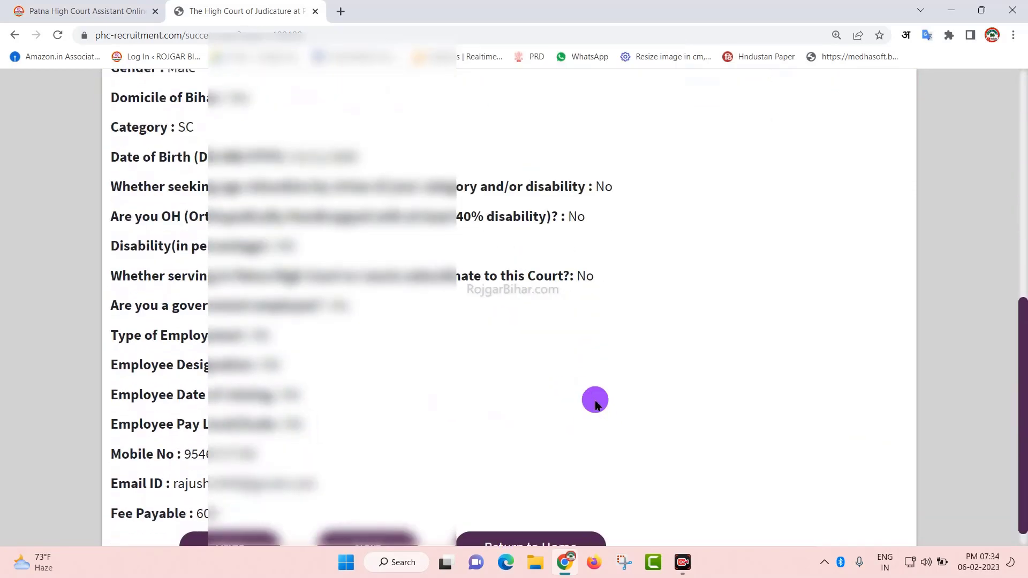
scroll(577, 395, up, 2)
scroll(520, 414, down, 1)
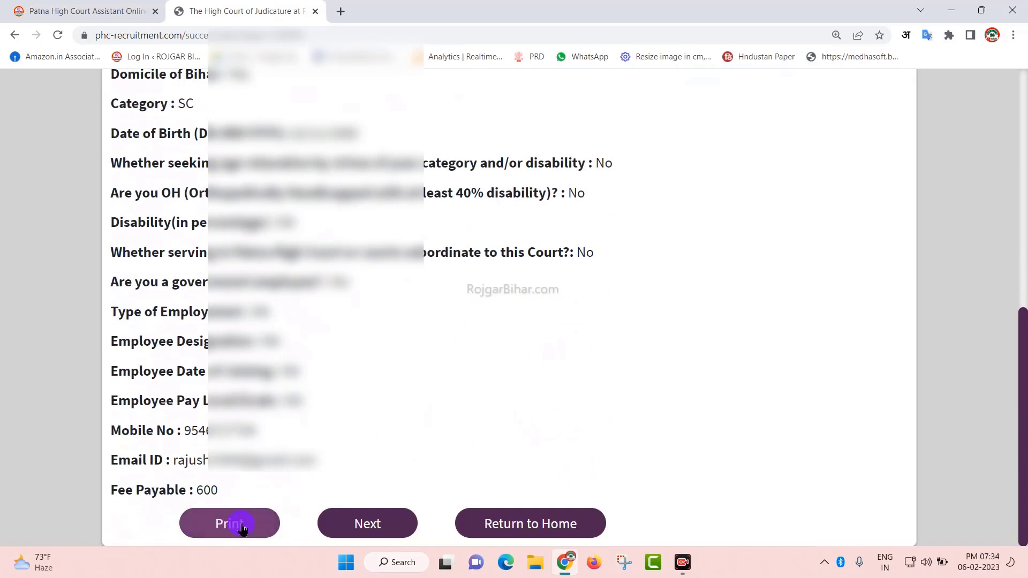
click(382, 528)
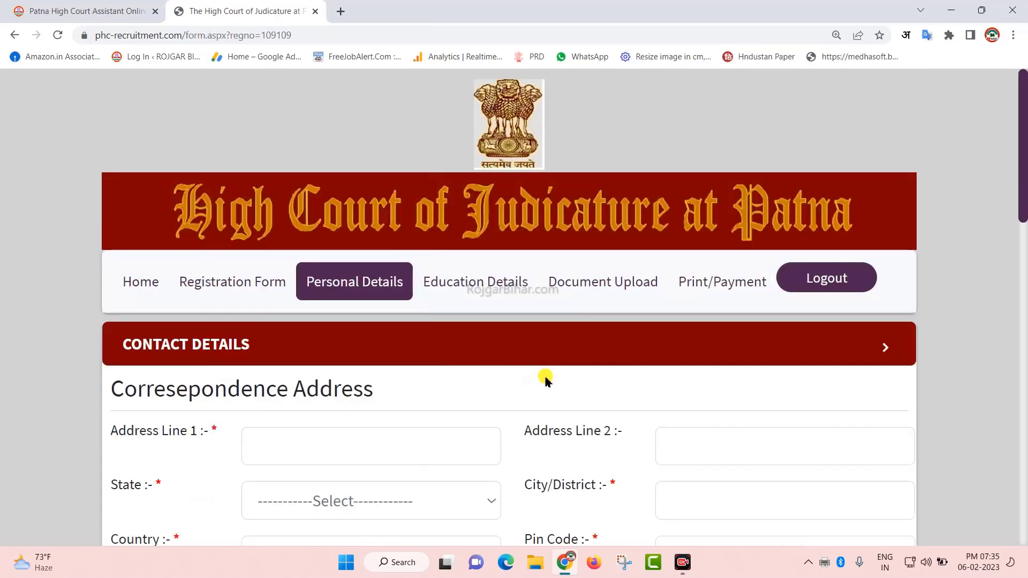
Step: Set the correspondence address to state Bihar and district Nawada, and mark the permanent address as the same
scroll(546, 379, down, 3)
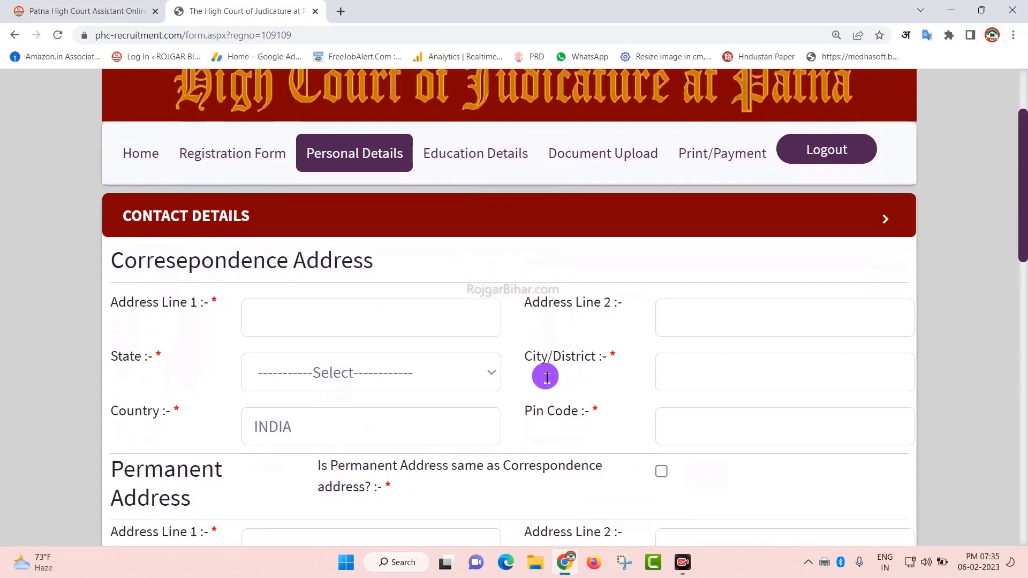
scroll(547, 379, down, 3)
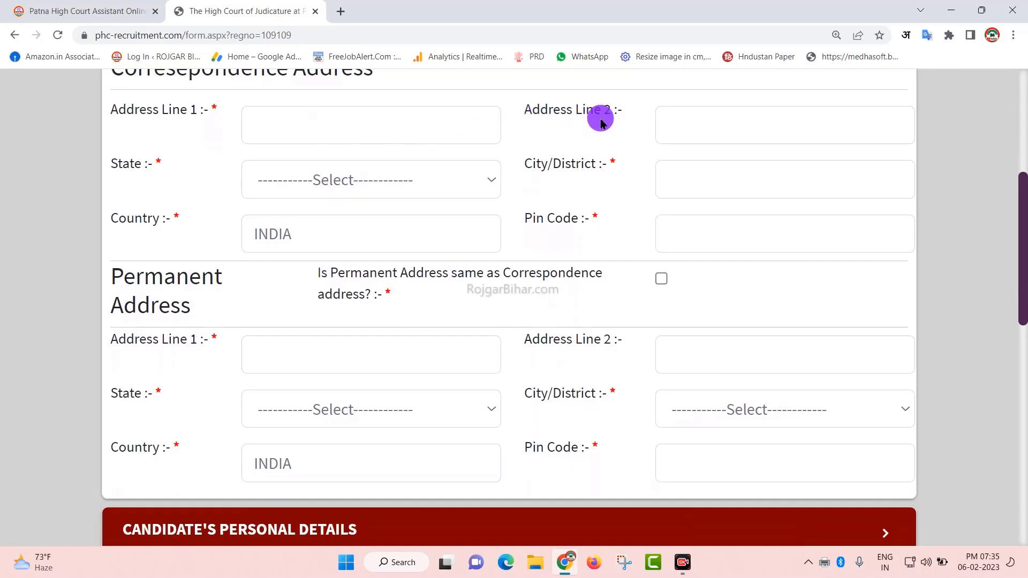
click(359, 184)
click(339, 250)
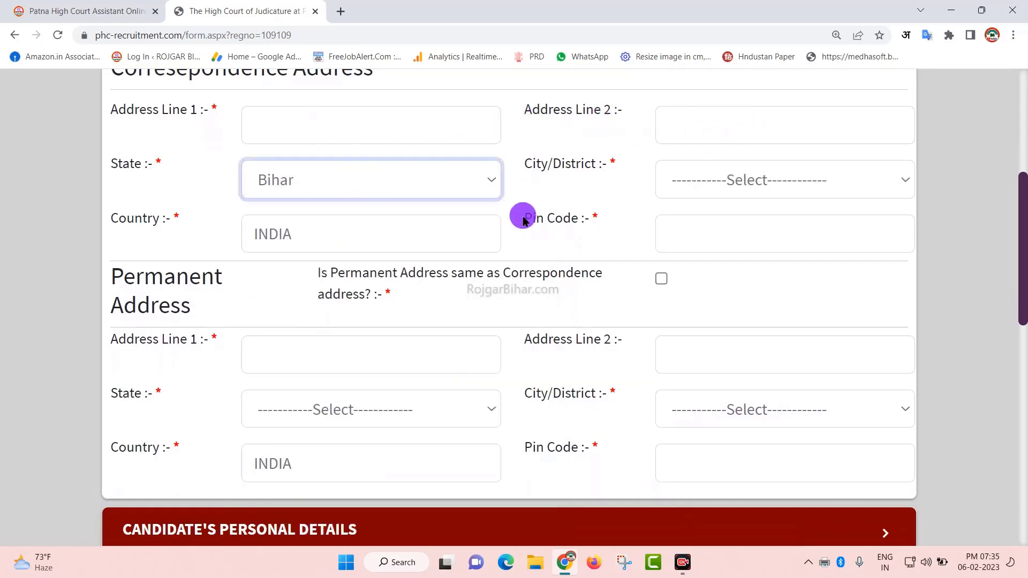
click(733, 184)
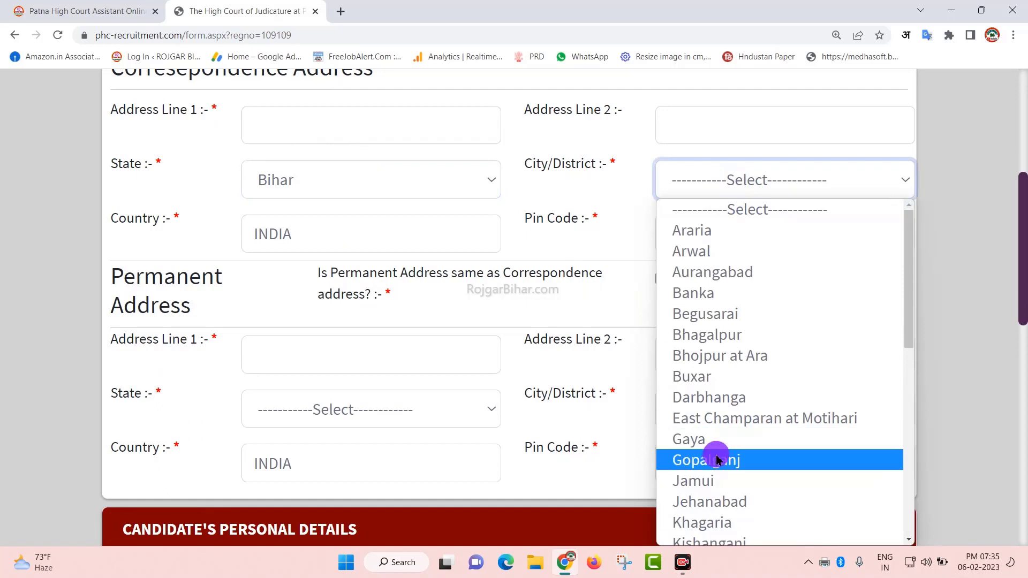
key(n)
key(n)
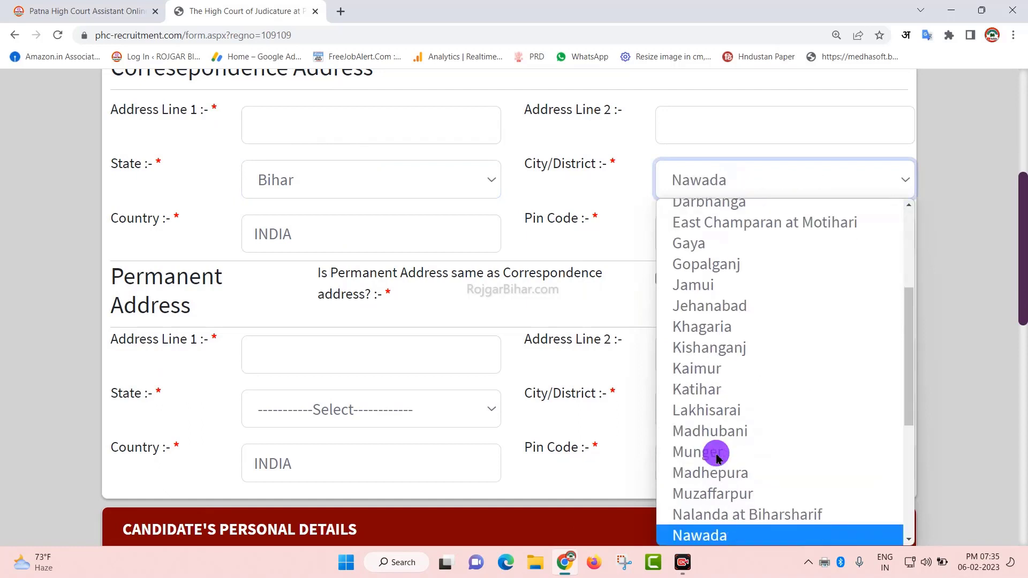
click(715, 535)
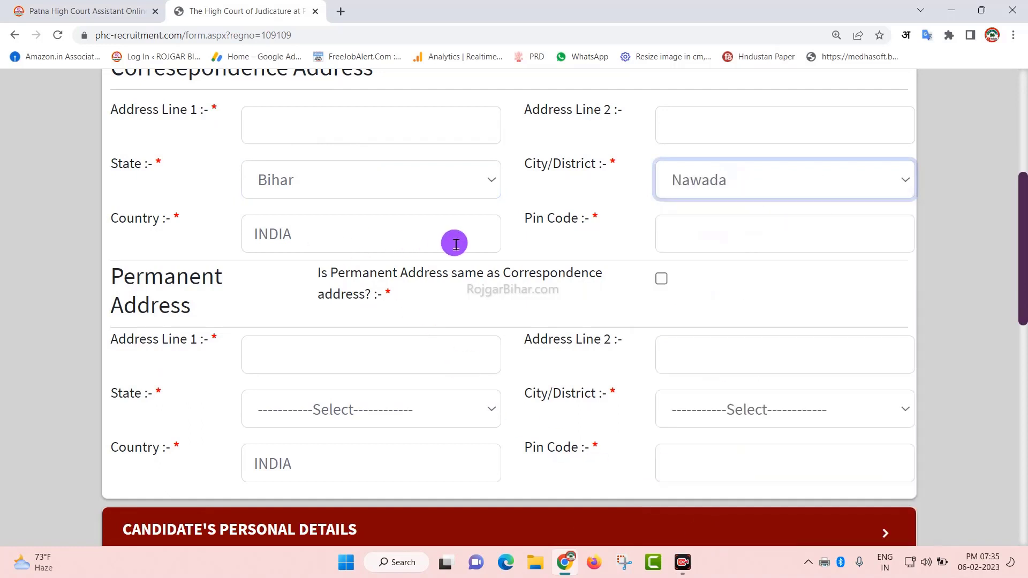
click(671, 243)
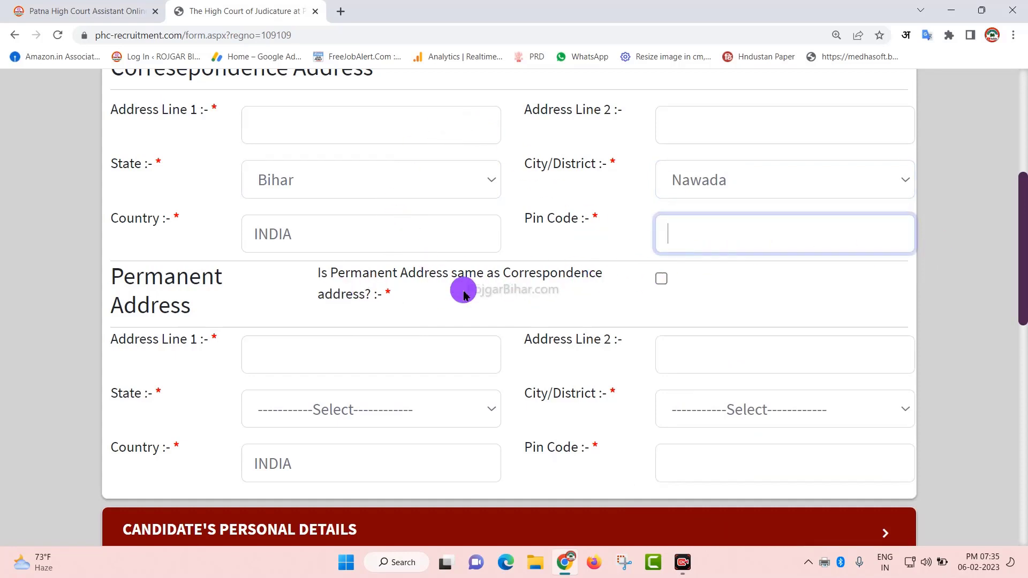
click(663, 280)
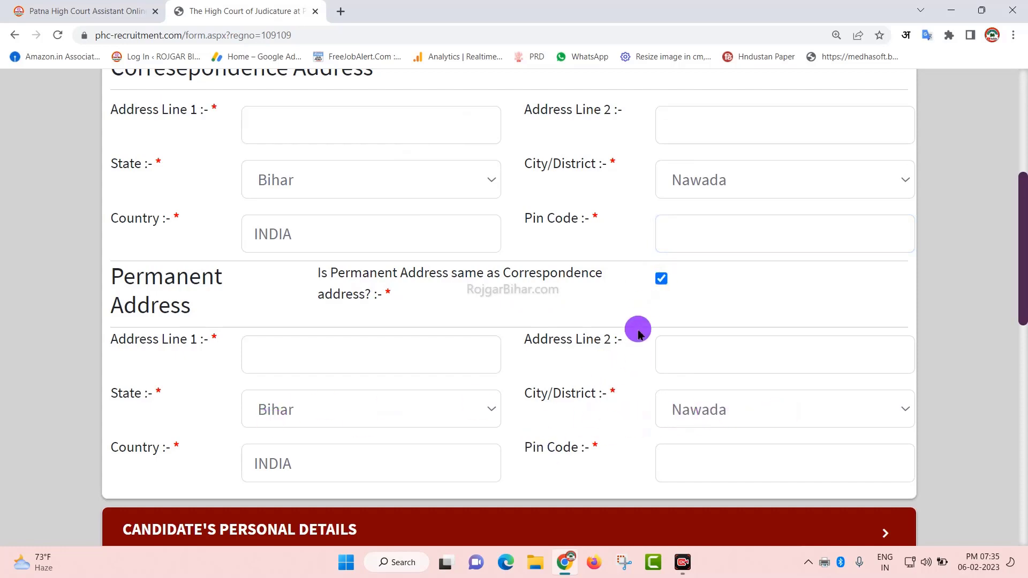
Step: Choose Patna as the first examination centre preference and look through the options for the second choice
scroll(626, 330, down, 6)
scroll(594, 310, down, 3)
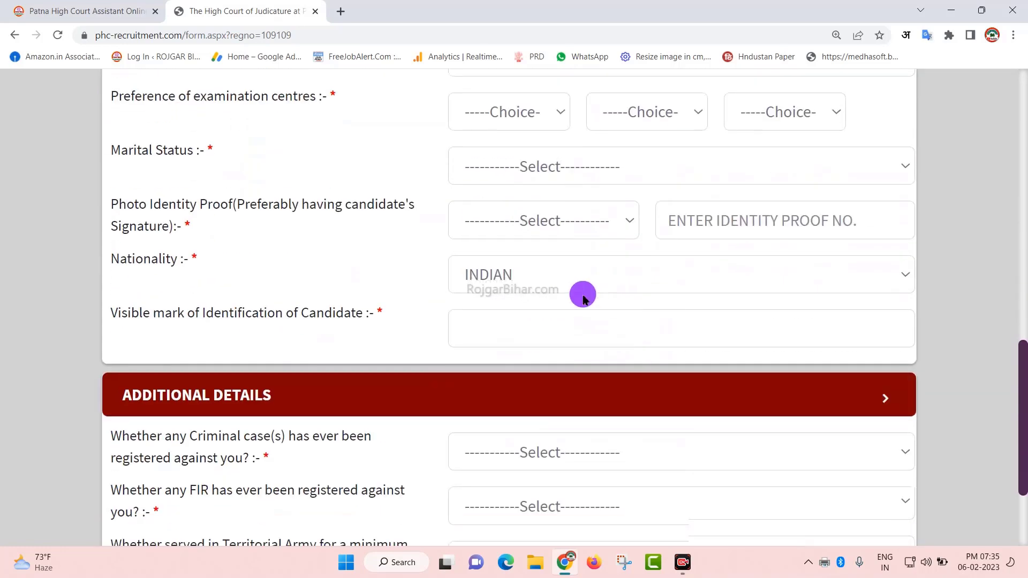
scroll(519, 209, up, 2)
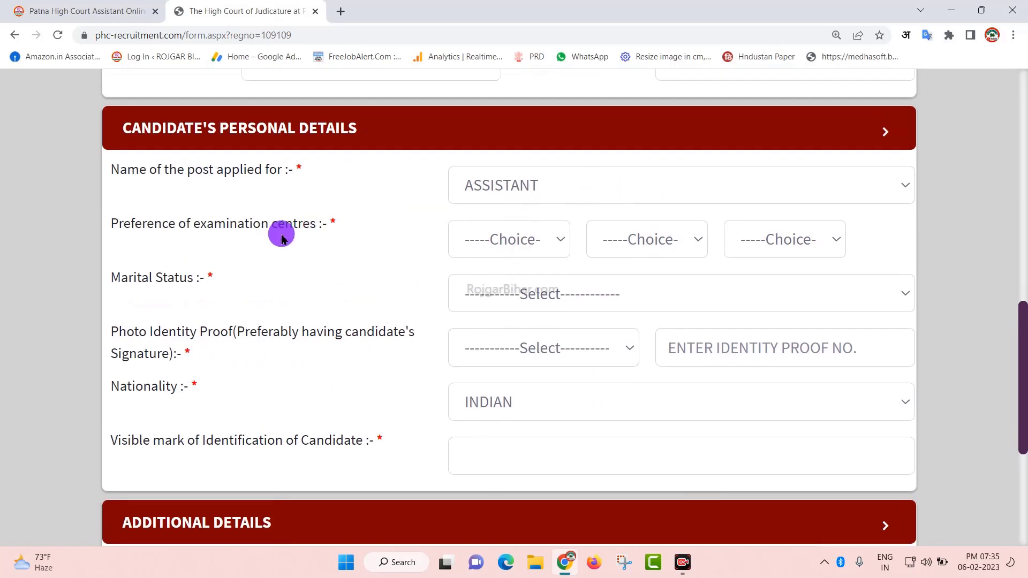
click(486, 239)
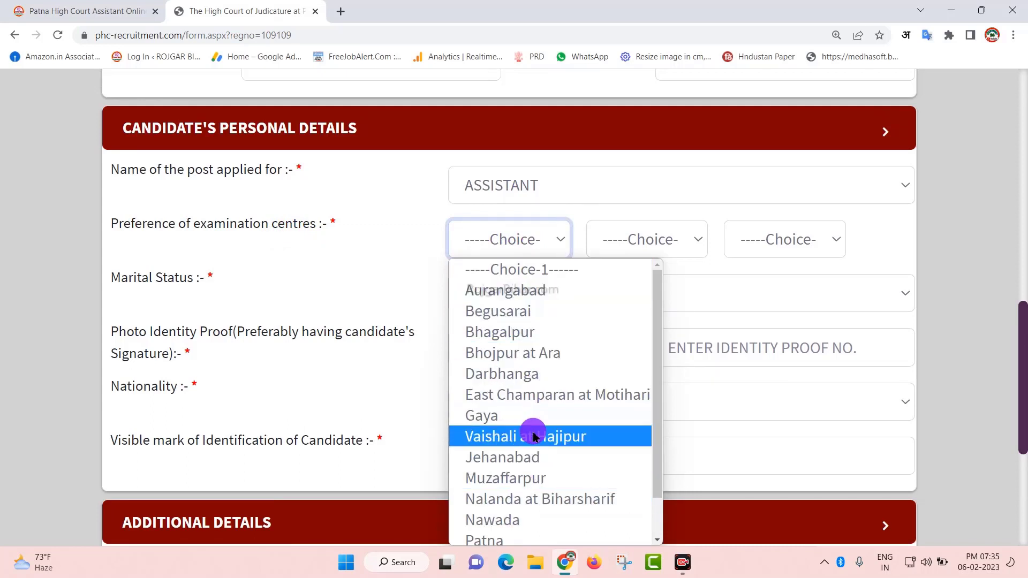
scroll(513, 501, down, 1)
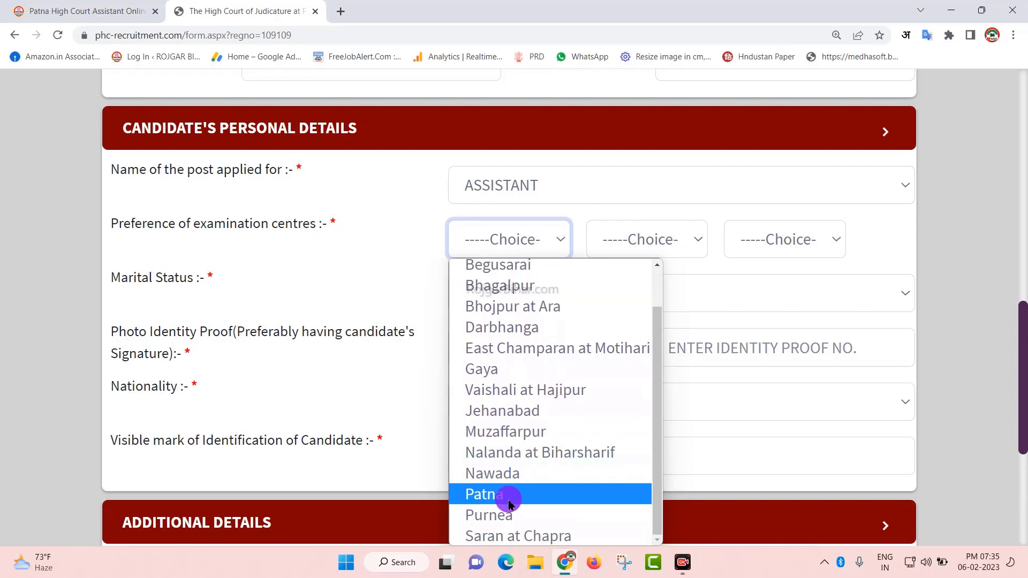
click(509, 504)
click(673, 240)
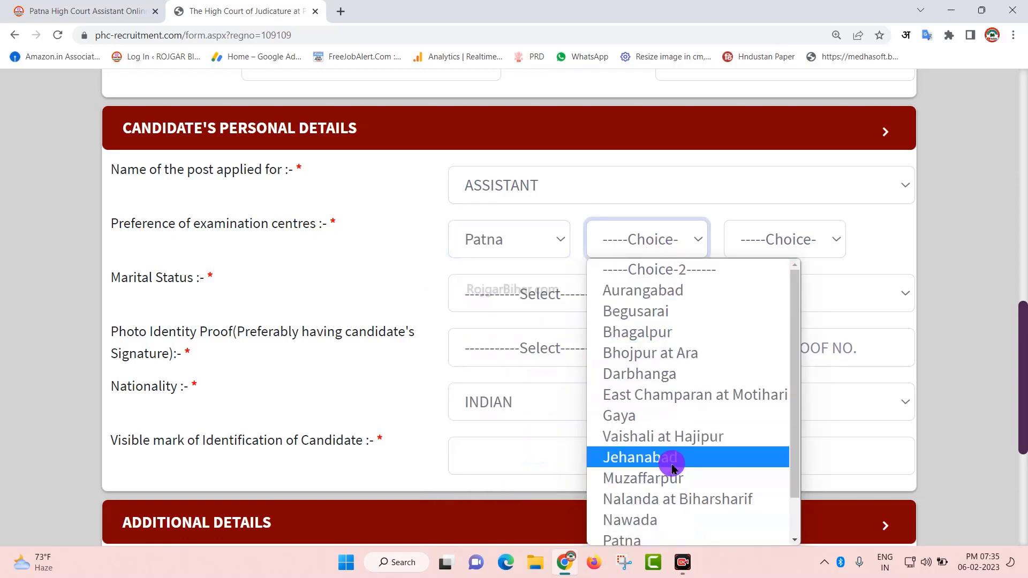
click(384, 267)
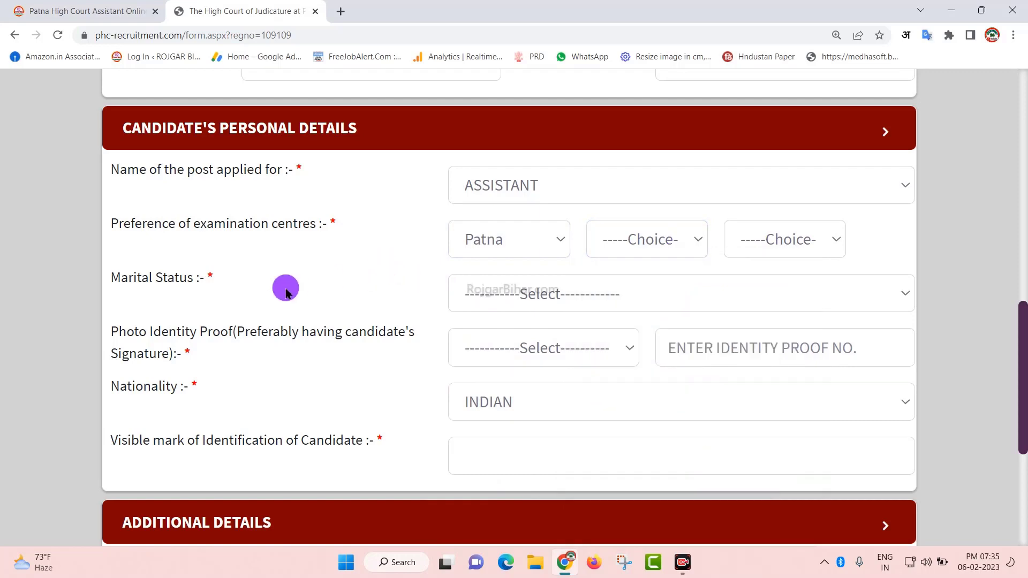
Step: Set the marital status to Married and enter NA as the spouse name
click(626, 302)
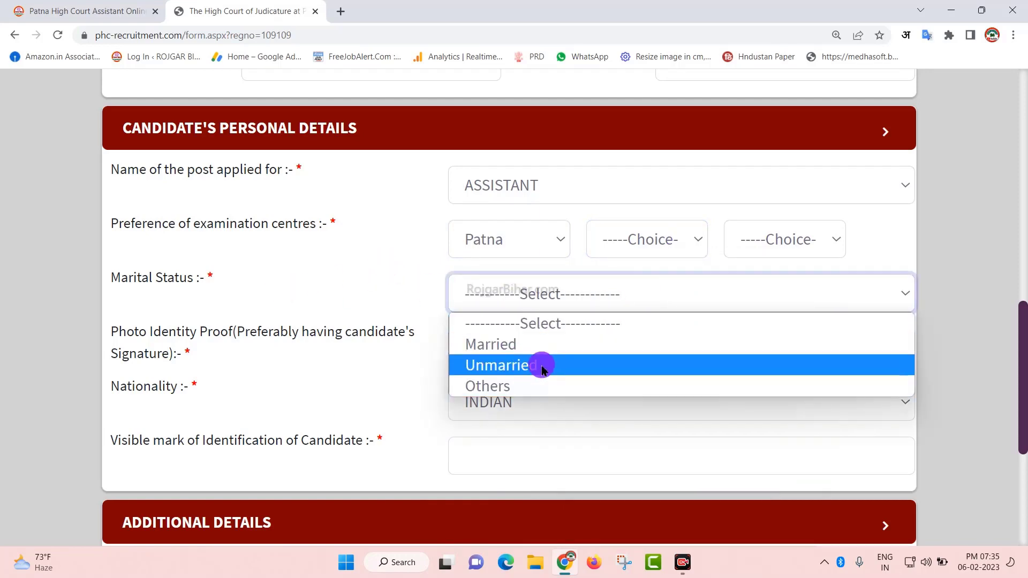
click(537, 346)
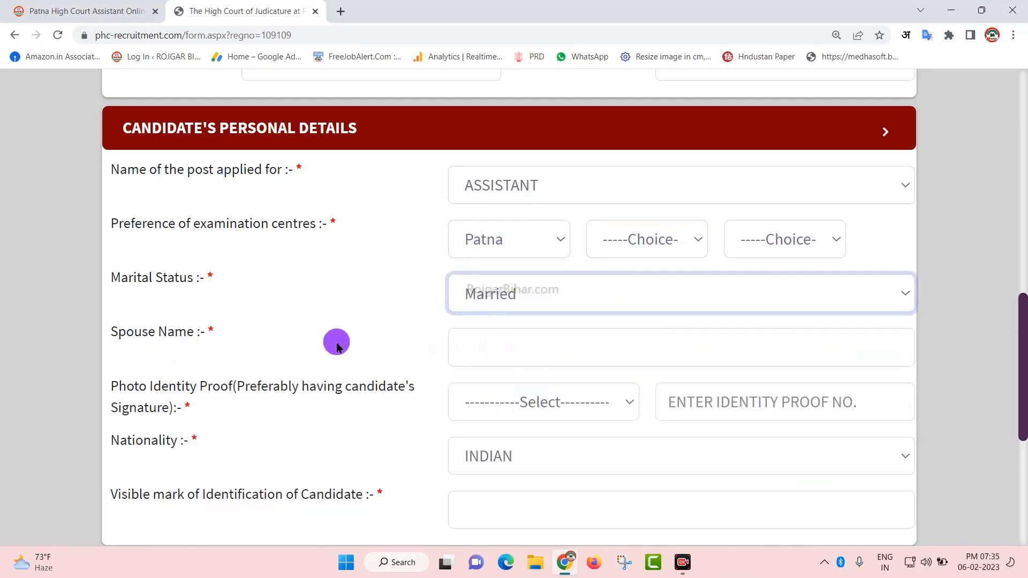
click(538, 340)
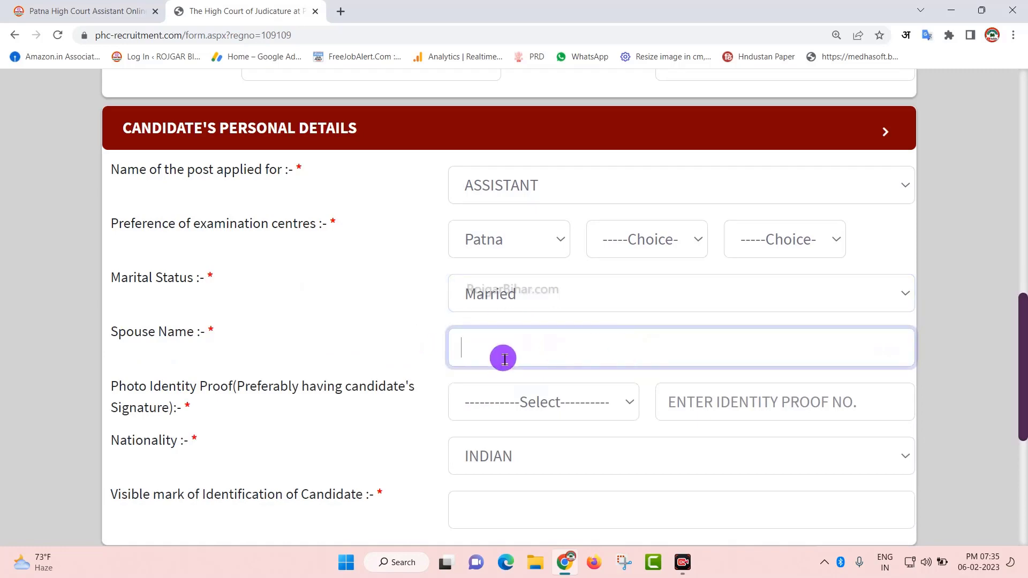
scroll(399, 377, up, 1)
scroll(399, 377, down, 2)
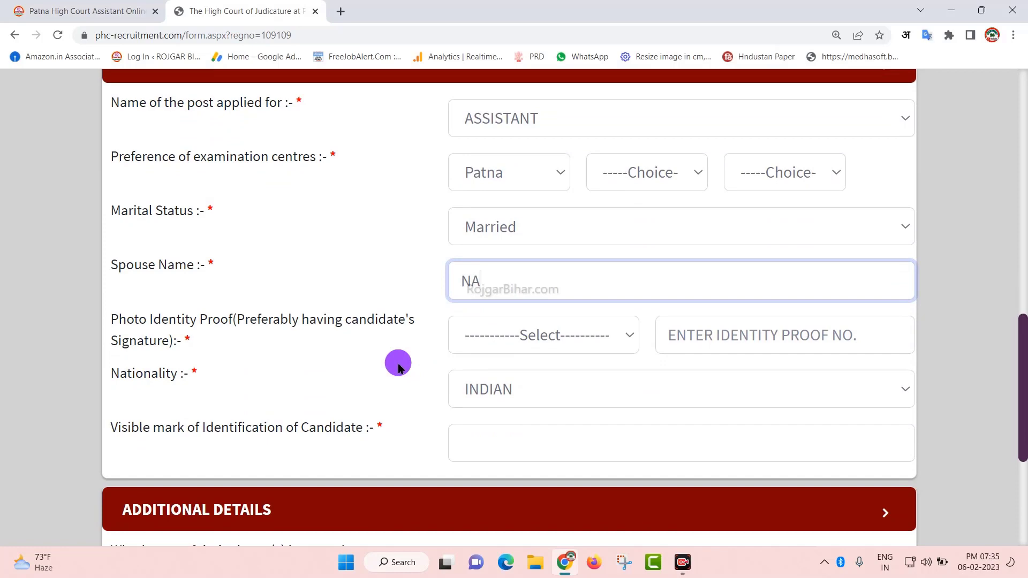
click(335, 261)
scroll(388, 351, down, 1)
scroll(377, 346, up, 2)
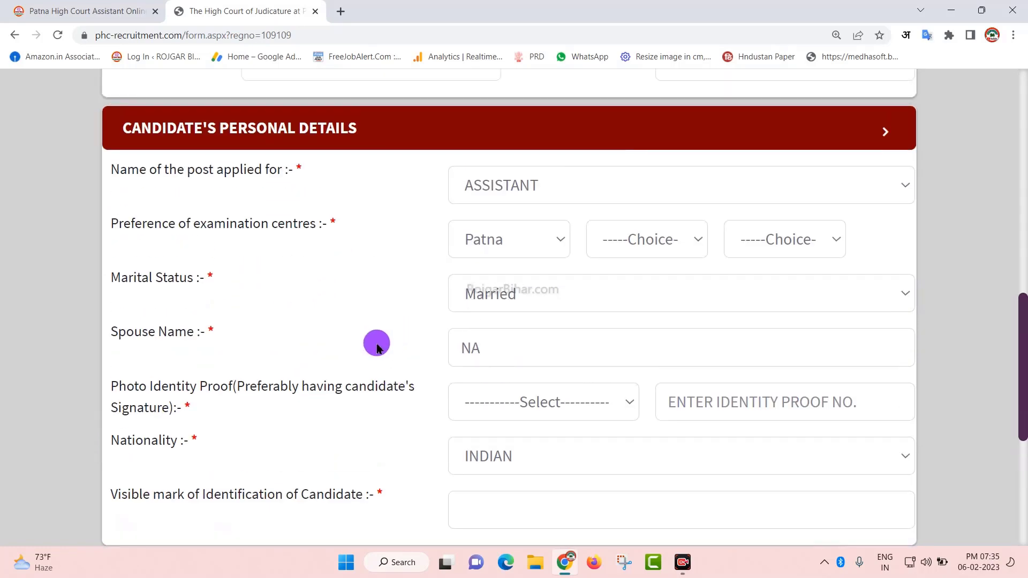
Step: Choose Aadhaar Card as the candidate's photo identity proof
scroll(364, 335, down, 4)
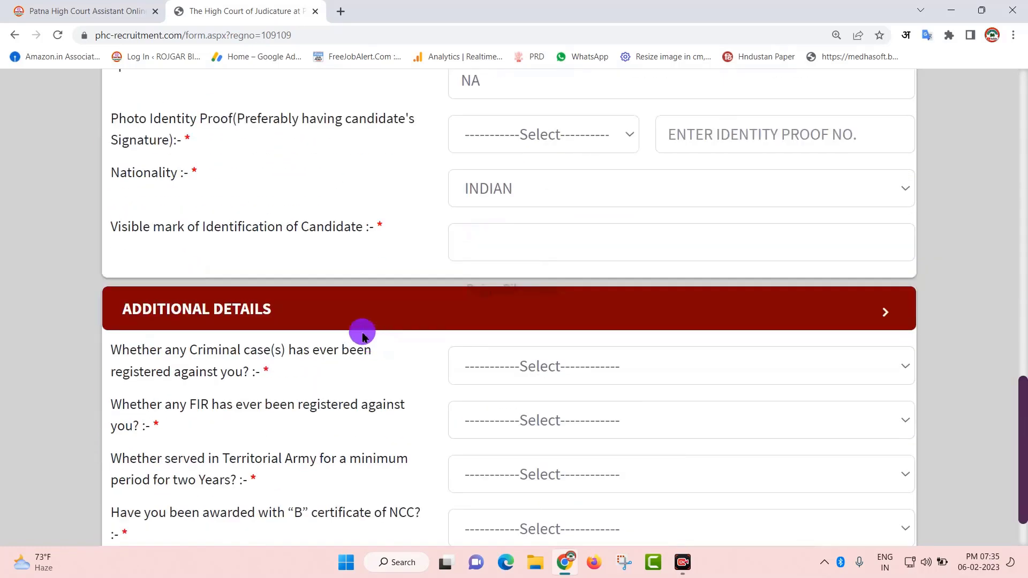
click(602, 136)
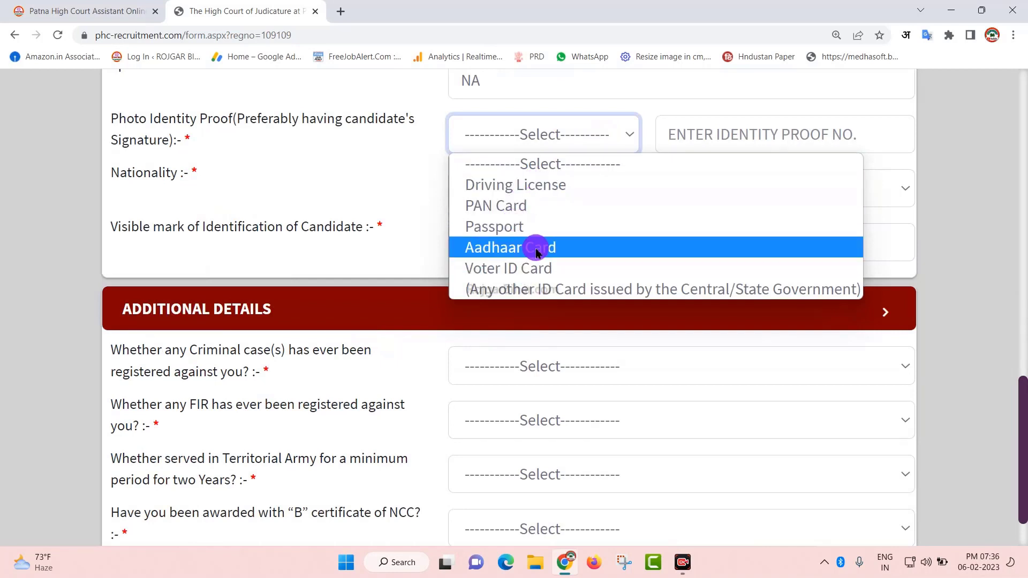
click(550, 253)
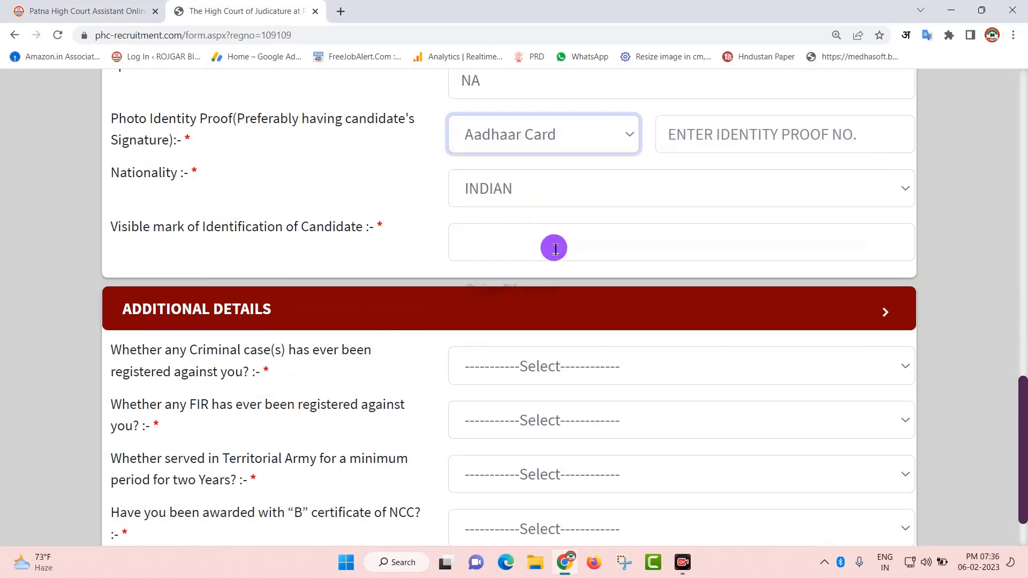
Step: Enter MOLE MARK ON RIGHT HAND as the candidate's visible mark of identification
click(726, 135)
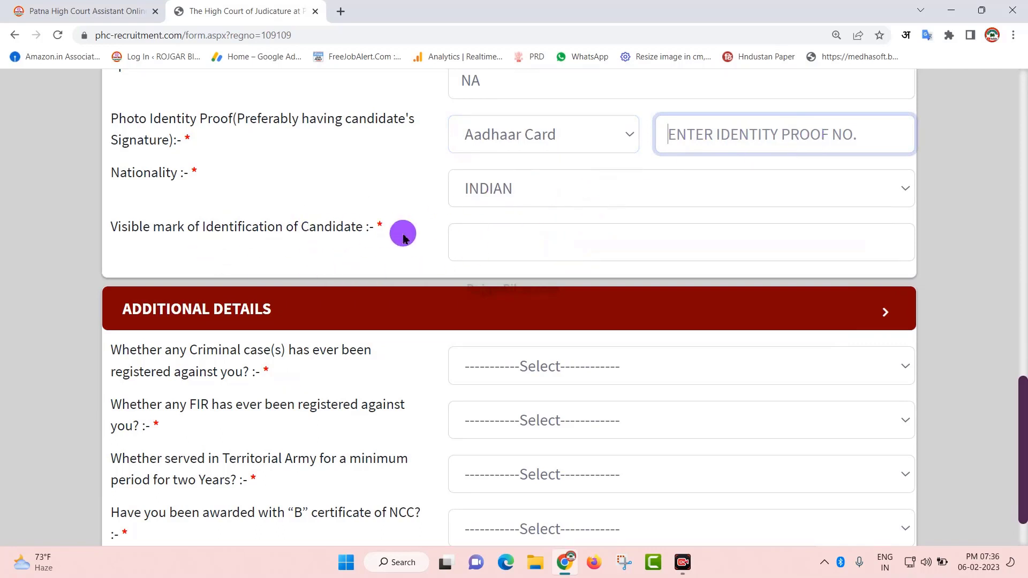
click(545, 239)
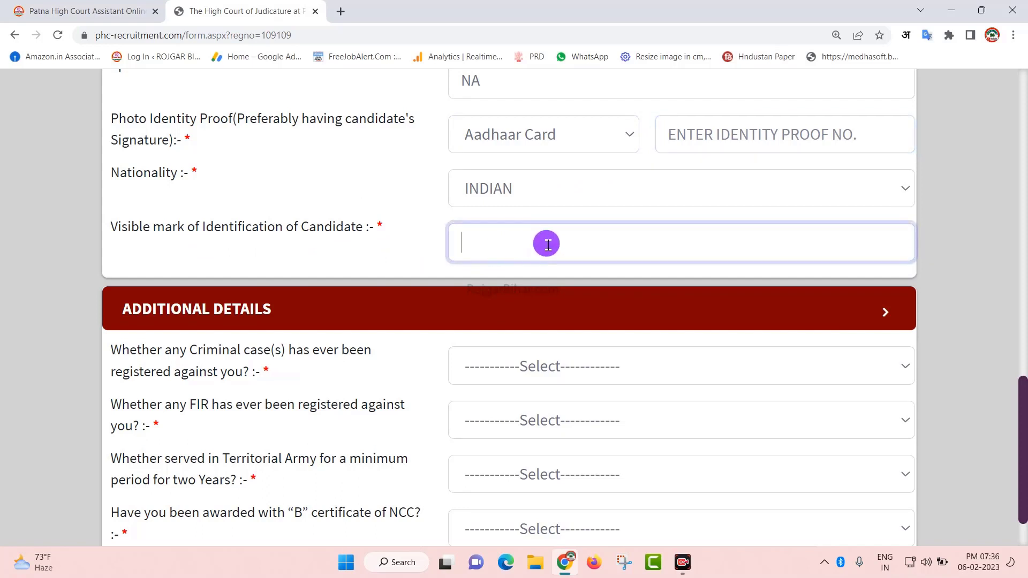
text(MOLE MARK ON RIGHT HAND)
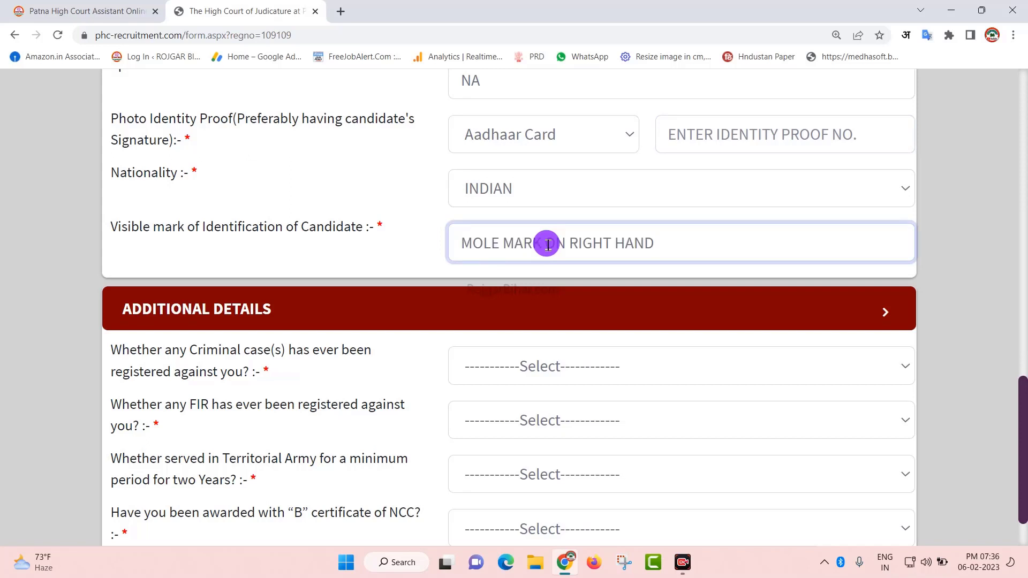
Step: Answer No to the additional details questions about registered criminal cases and FIRs
scroll(536, 272, down, 1)
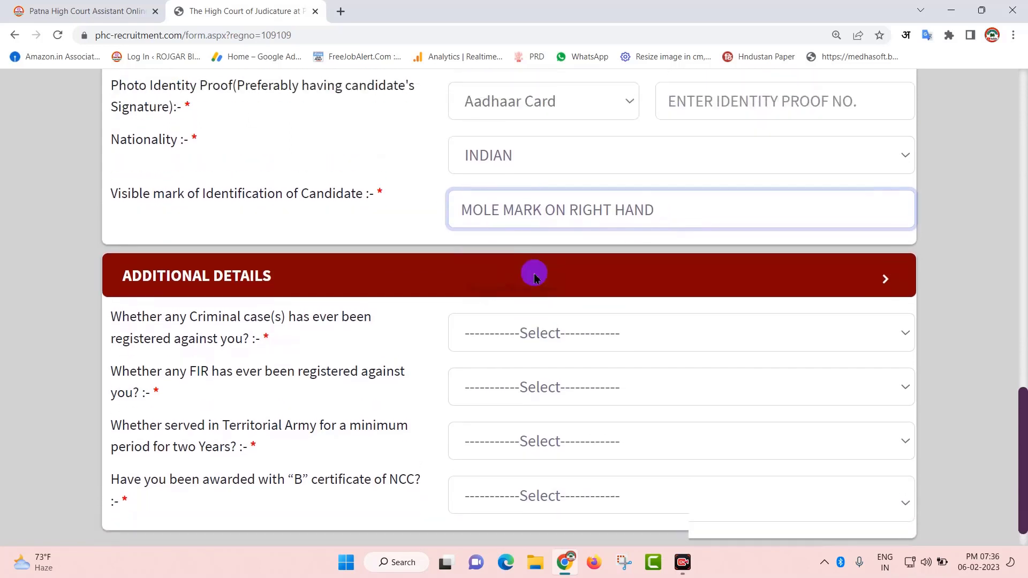
scroll(535, 272, down, 1)
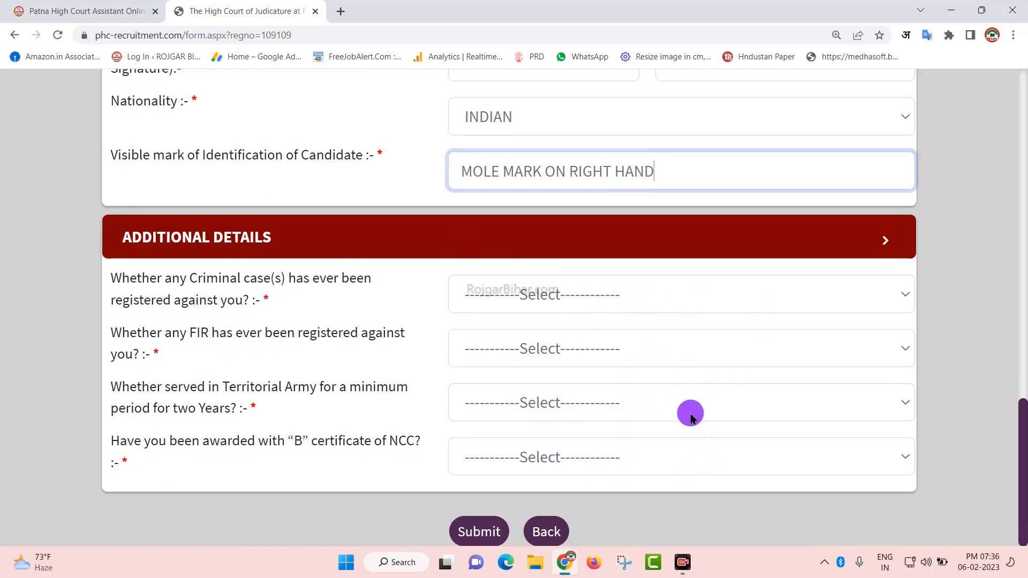
click(648, 292)
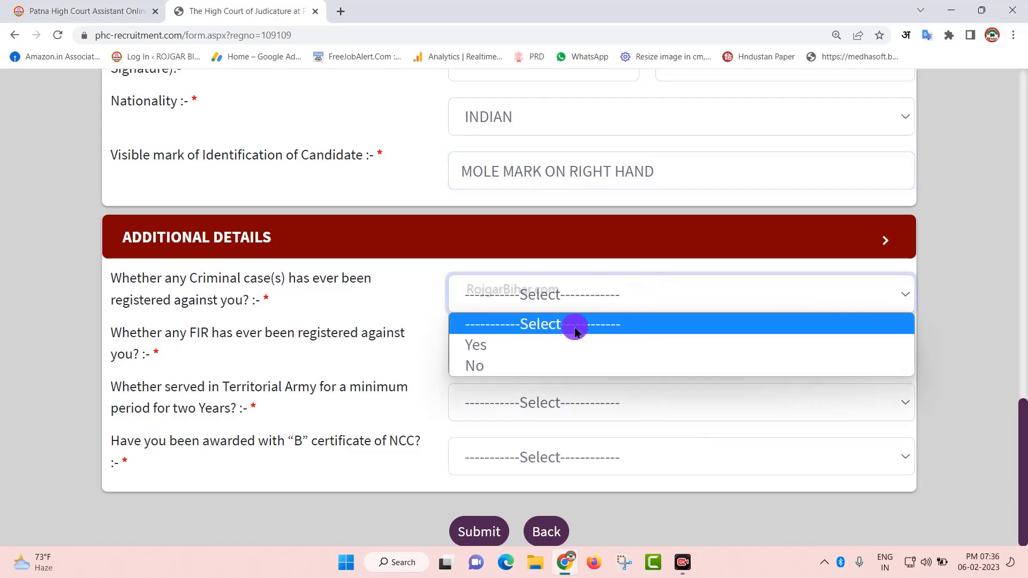
click(525, 365)
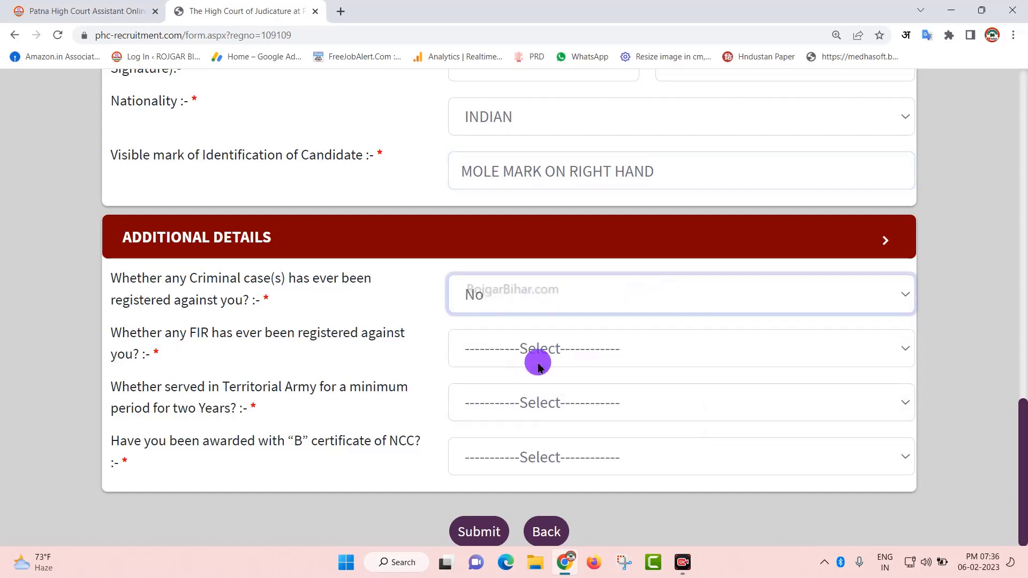
click(577, 353)
click(538, 418)
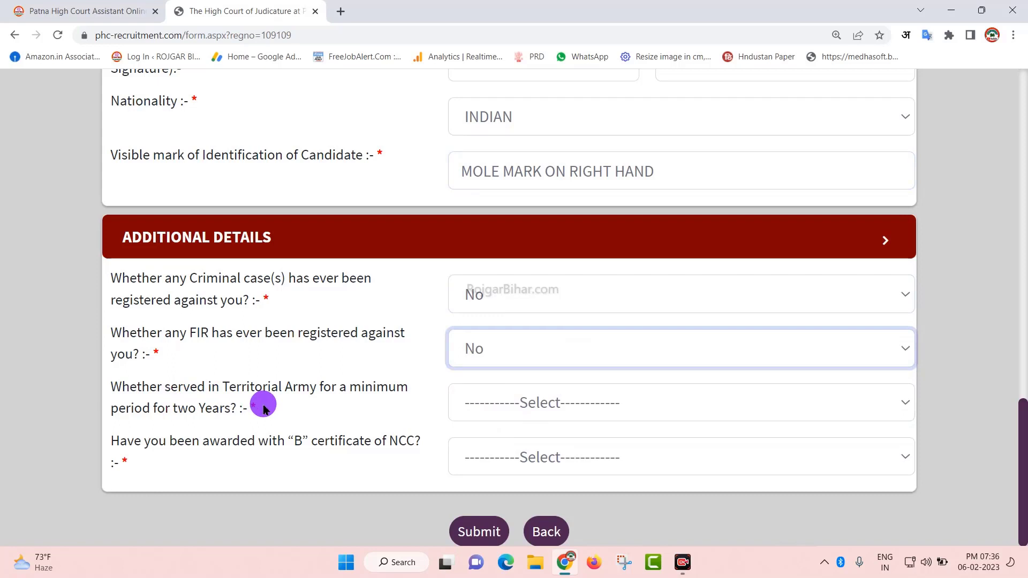
Step: Answer No to the questions about two years of Territorial Army service and the NCC "B" certificate
click(638, 401)
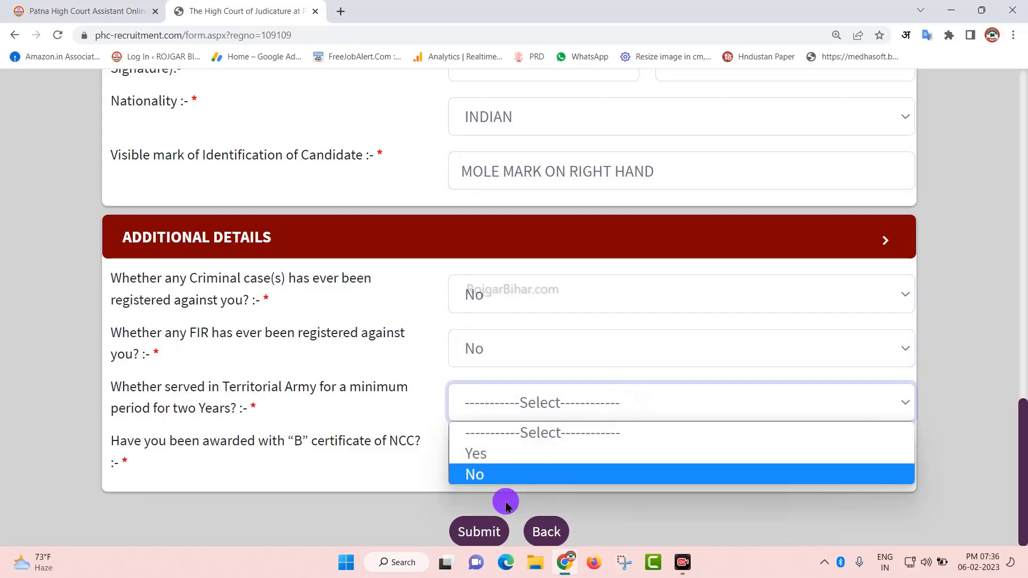
click(517, 471)
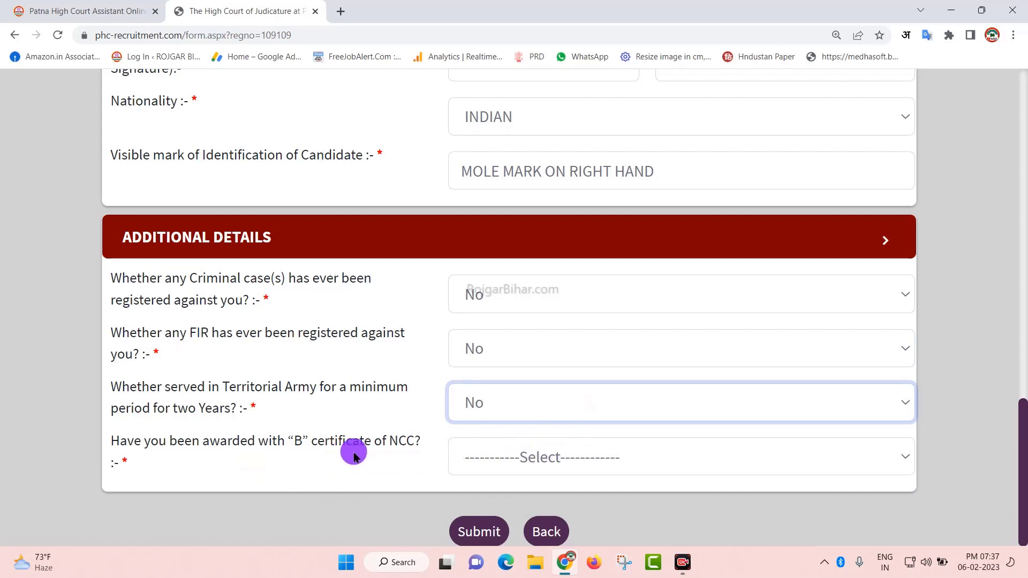
click(648, 457)
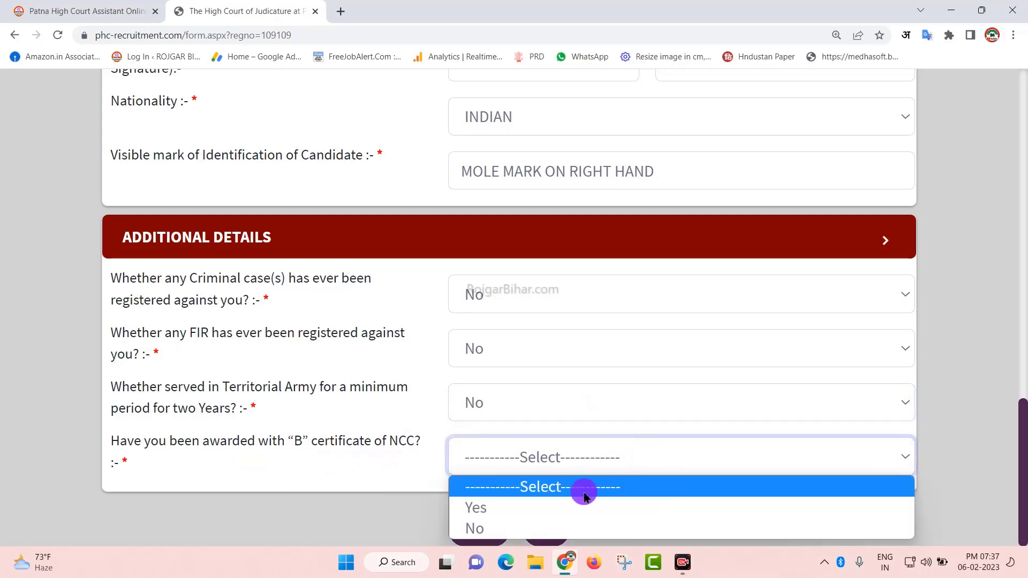
click(537, 529)
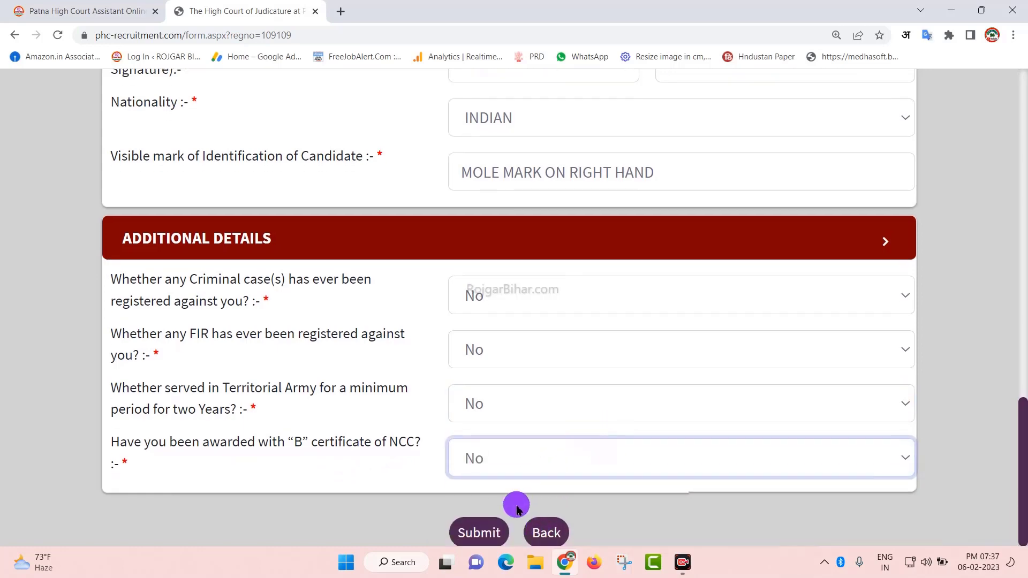
Step: Review the completed personal details form and submit it to continue to the education details
scroll(491, 530, up, 1)
scroll(490, 527, up, 2)
scroll(476, 514, down, 3)
scroll(477, 528, up, 1)
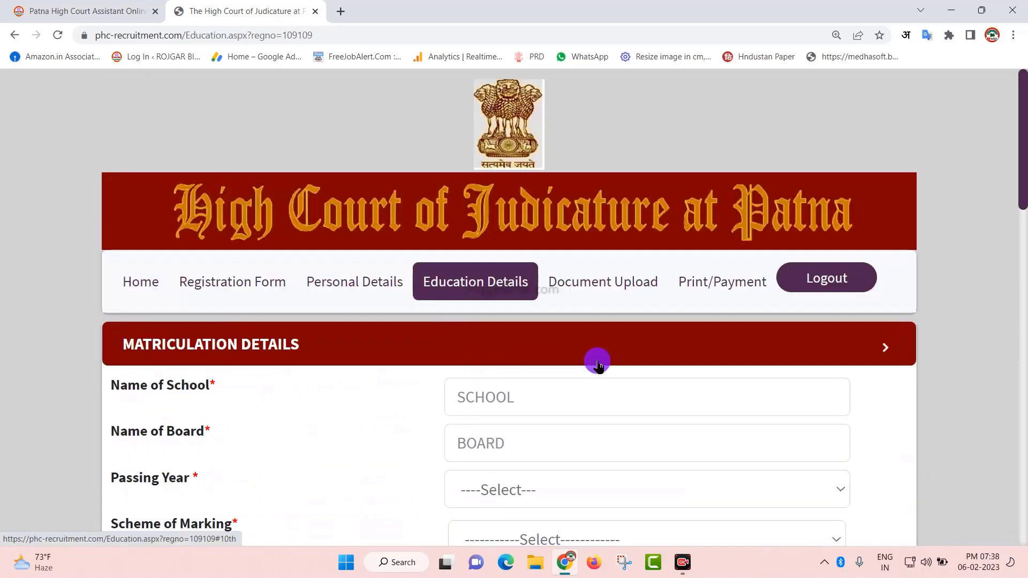
Step: Look through the available passing years in the matriculation details without choosing one
scroll(396, 399, down, 3)
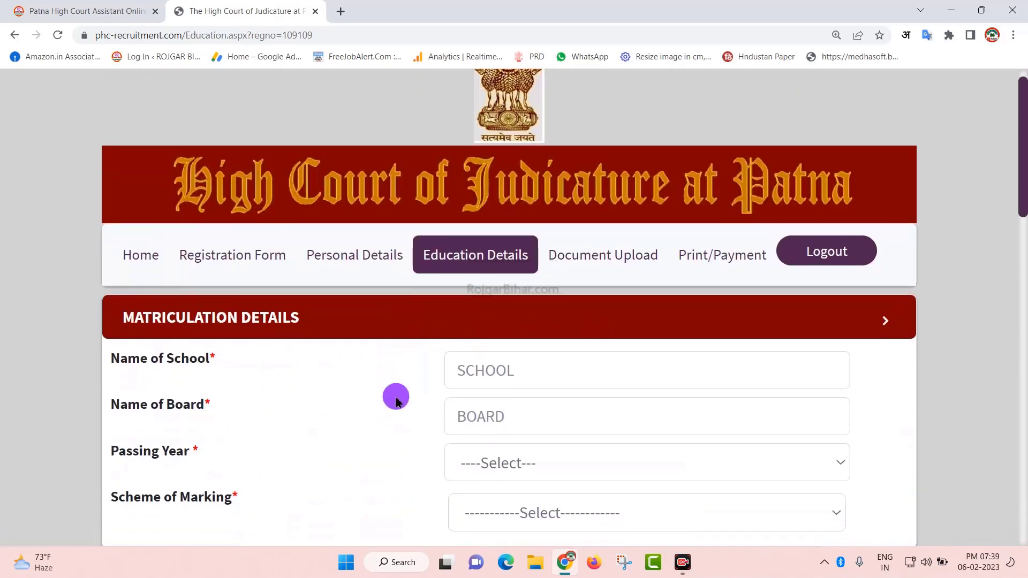
scroll(396, 402, down, 1)
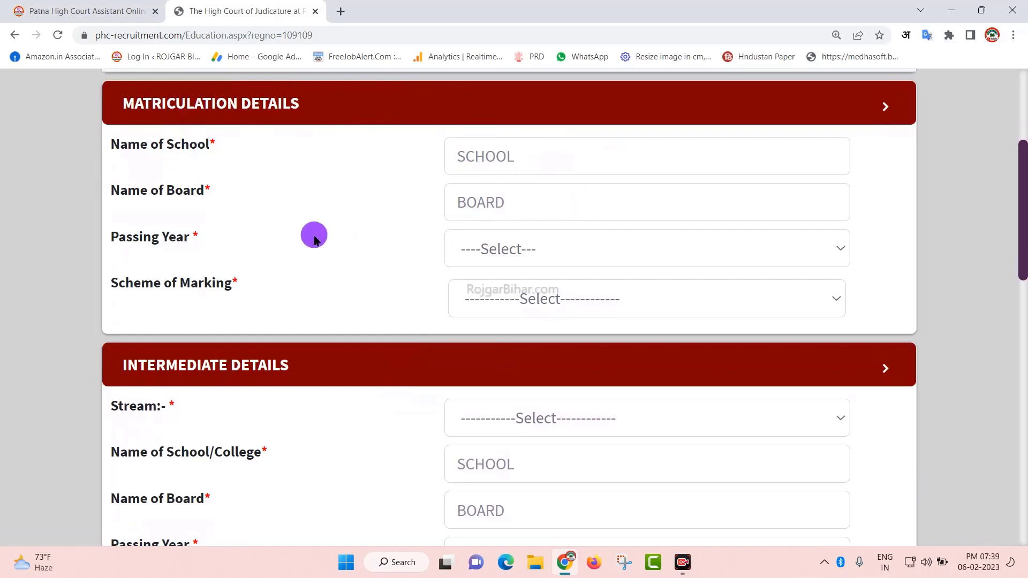
click(576, 246)
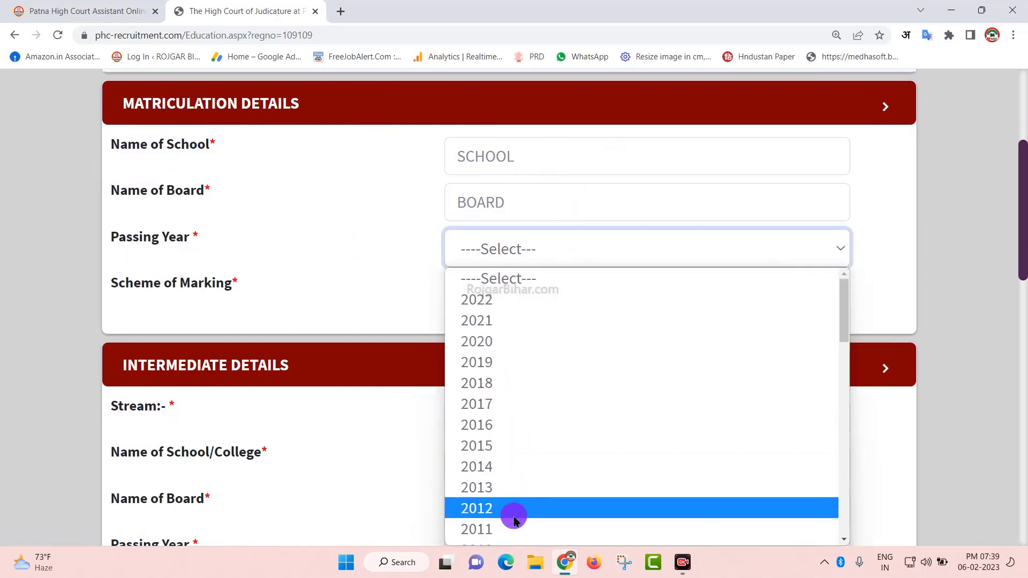
click(342, 266)
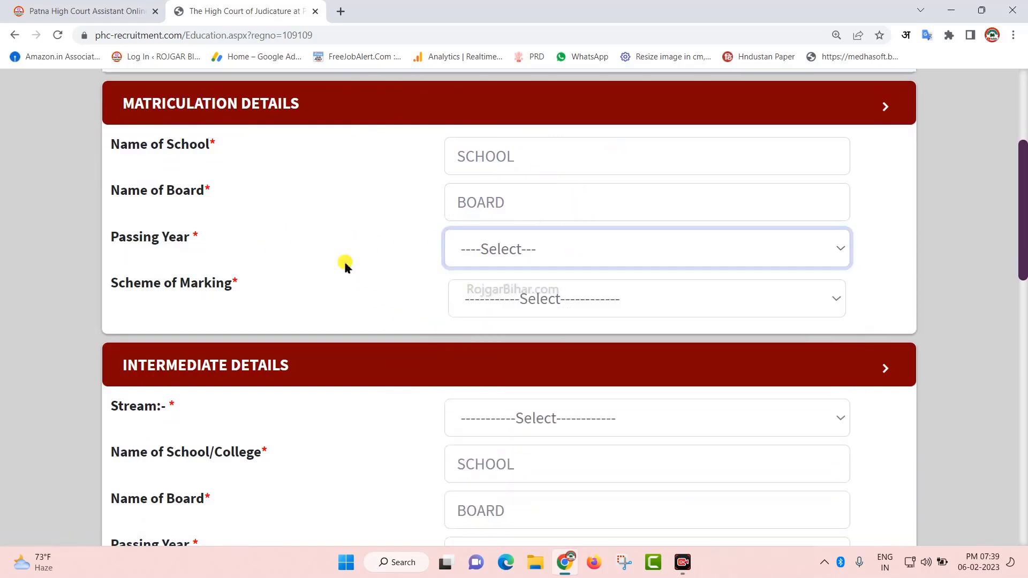
Step: Set the matriculation scheme of marking to Percentage and the maximum marks to 500
click(628, 301)
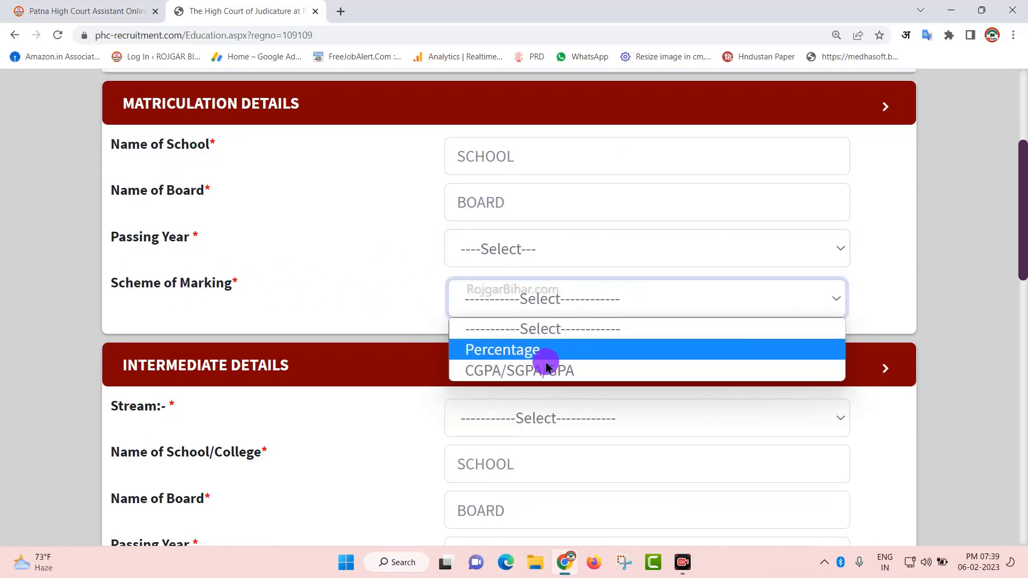
click(532, 356)
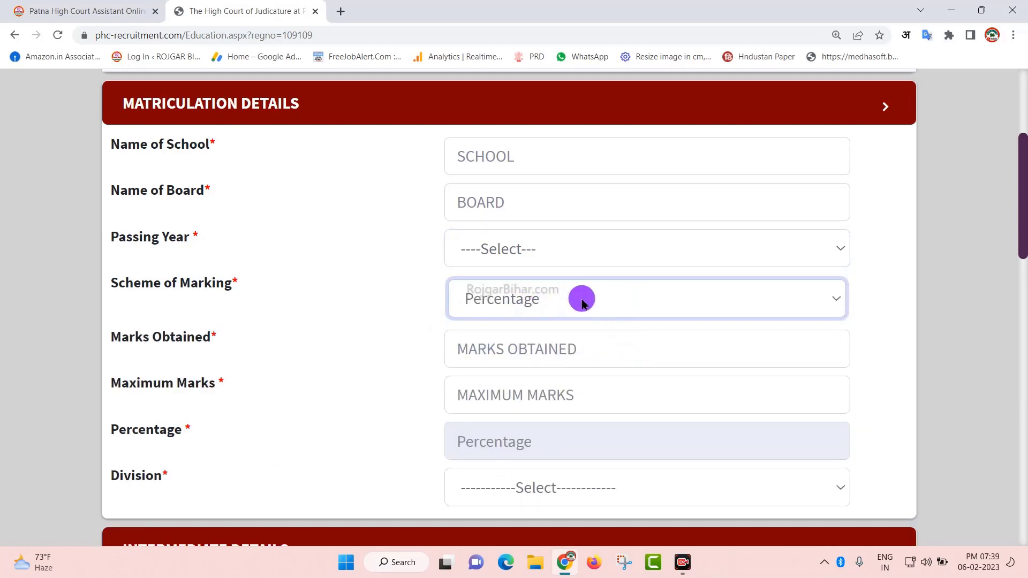
click(596, 355)
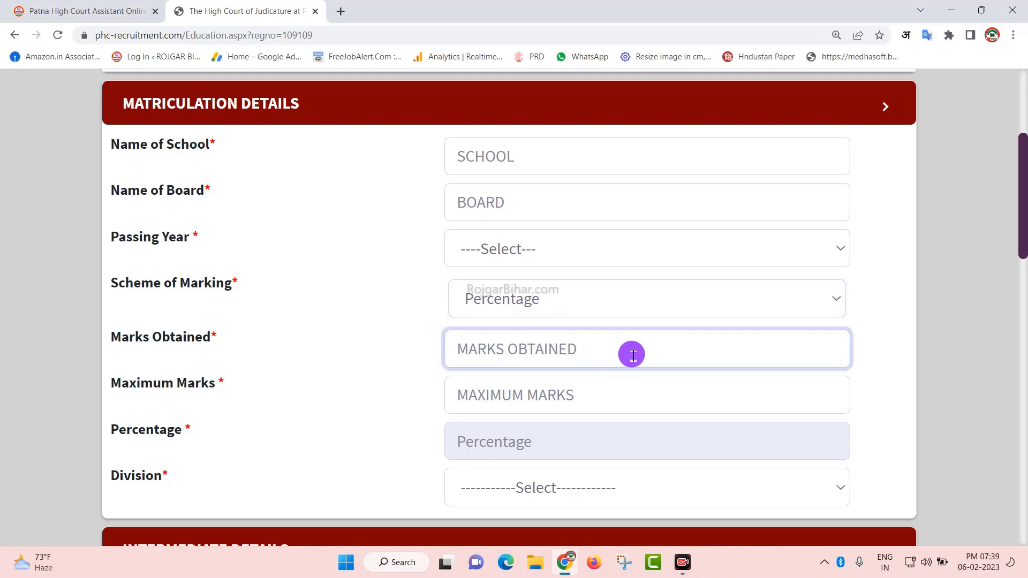
click(503, 398)
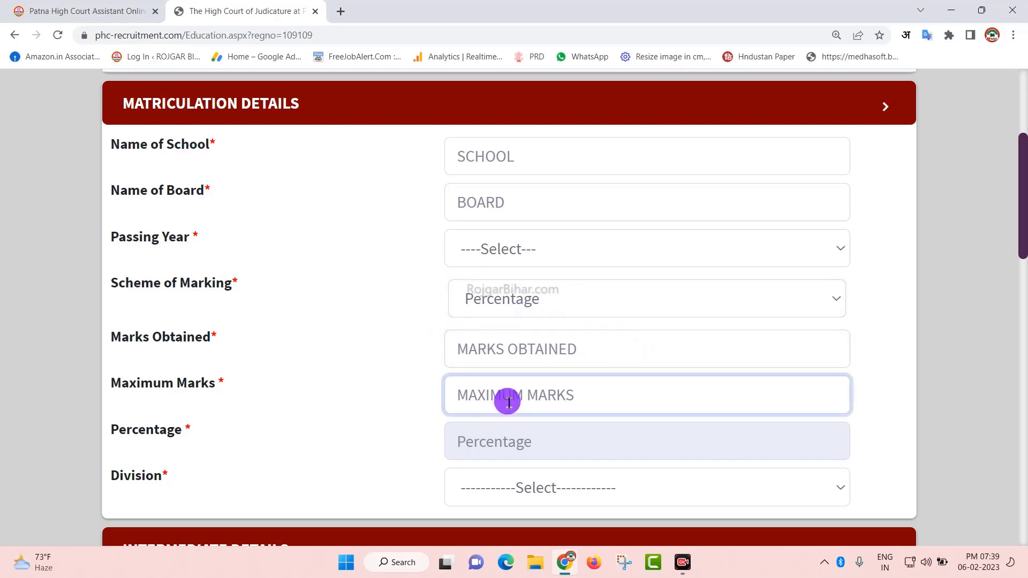
click(343, 404)
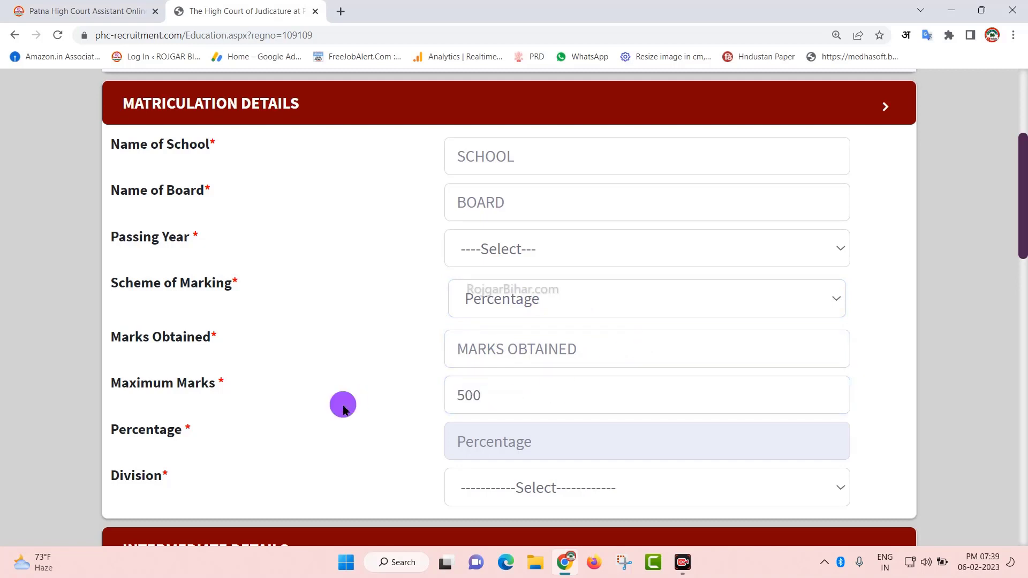
Step: Look through the matriculation division options and examine the intermediate, graduation and other qualification sections
scroll(425, 466, down, 1)
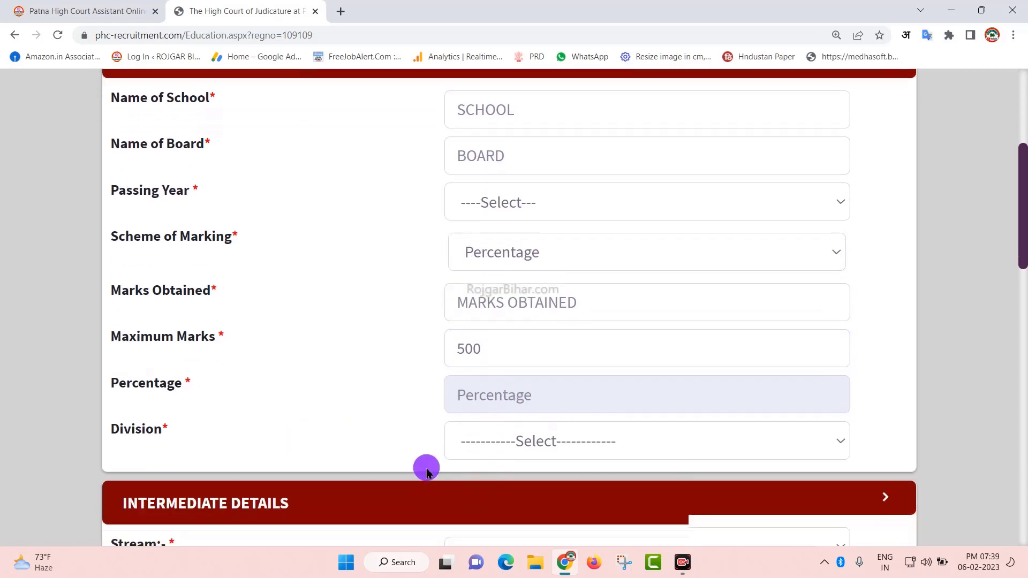
click(627, 431)
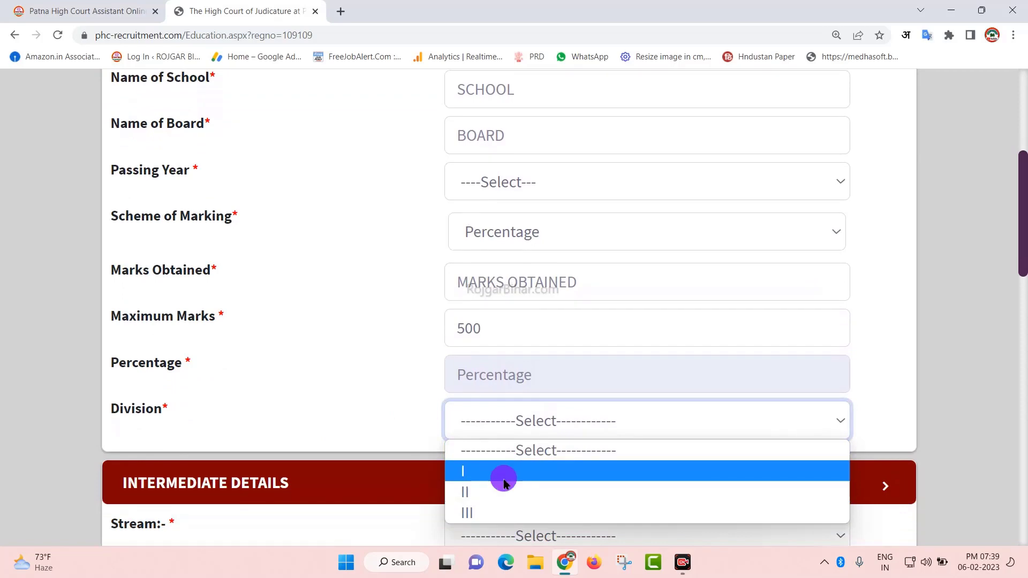
click(424, 431)
scroll(477, 436, down, 5)
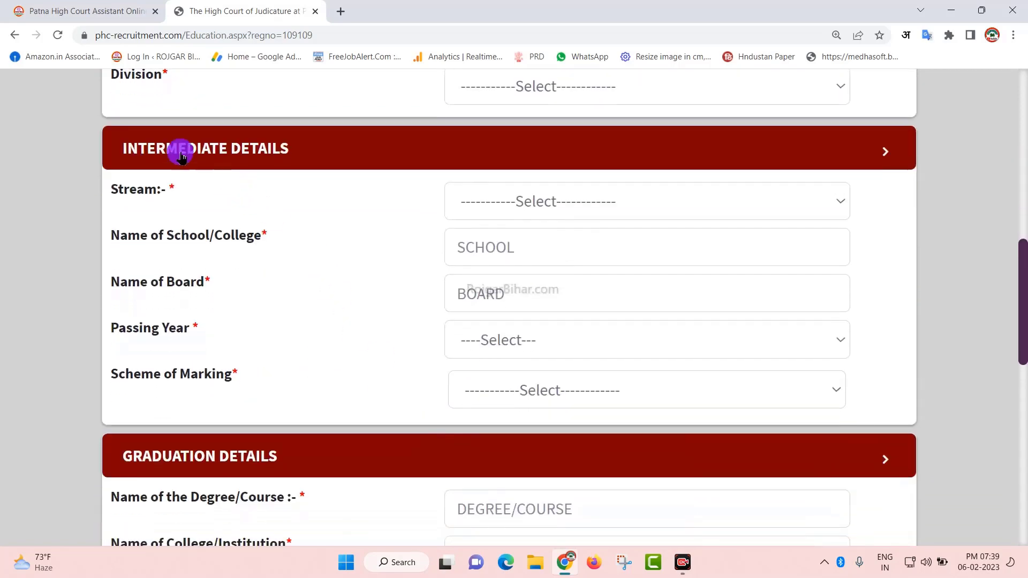
scroll(535, 378, down, 5)
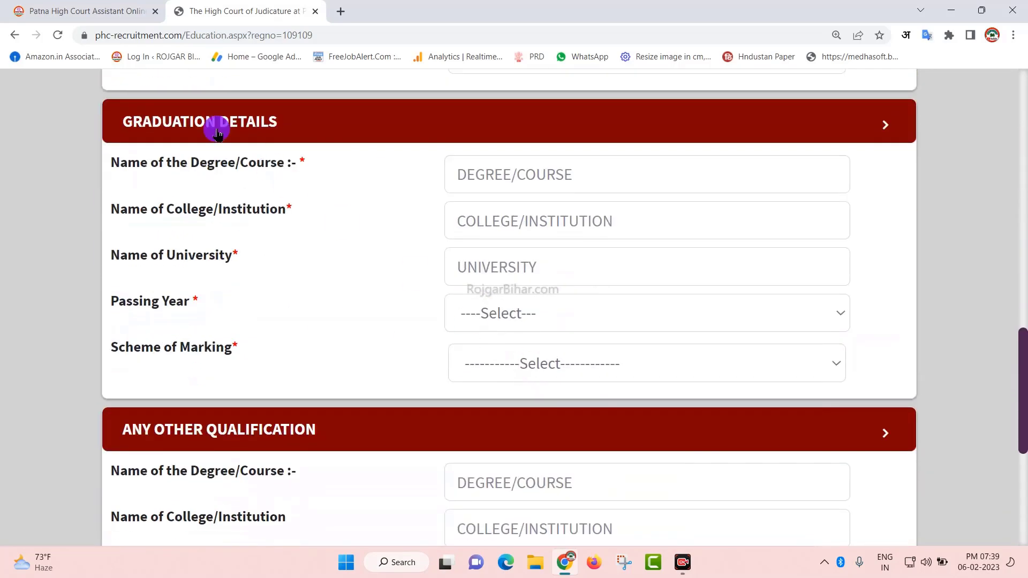
scroll(573, 364, down, 5)
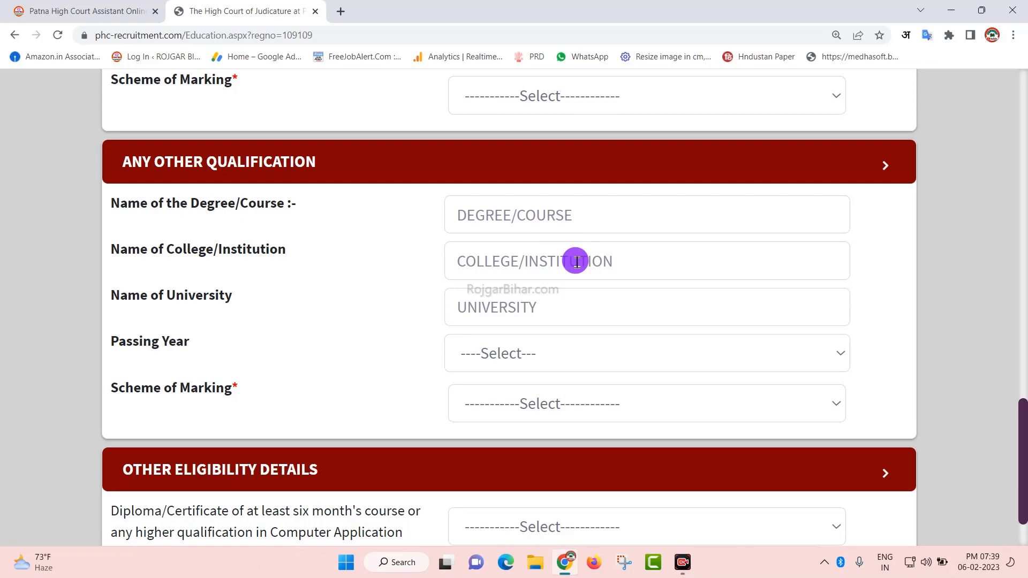
scroll(562, 375, down, 1)
scroll(561, 372, up, 3)
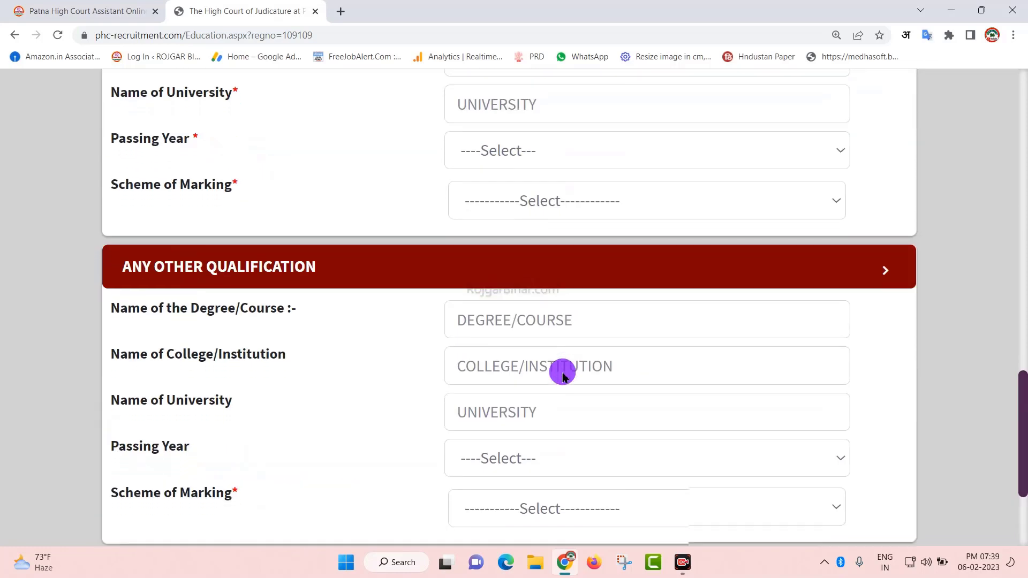
scroll(560, 372, down, 3)
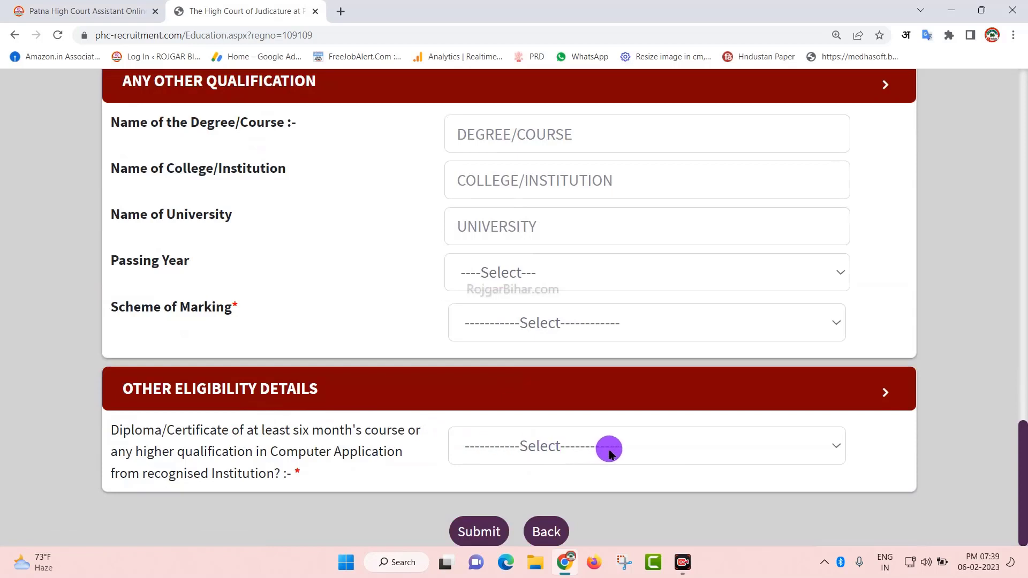
Step: Answer Yes to the computer application diploma or certificate question and submit the education details
click(680, 454)
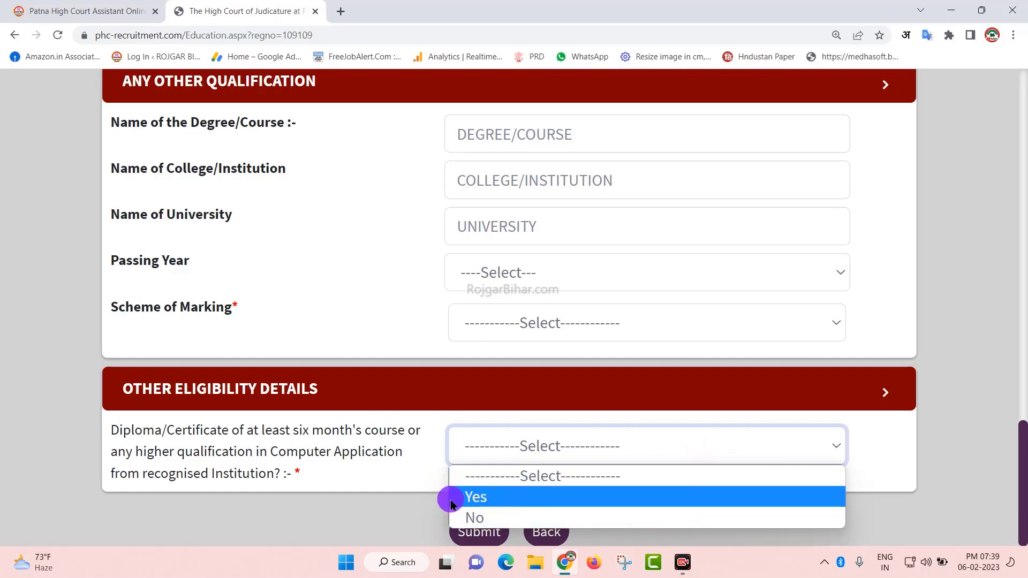
click(533, 498)
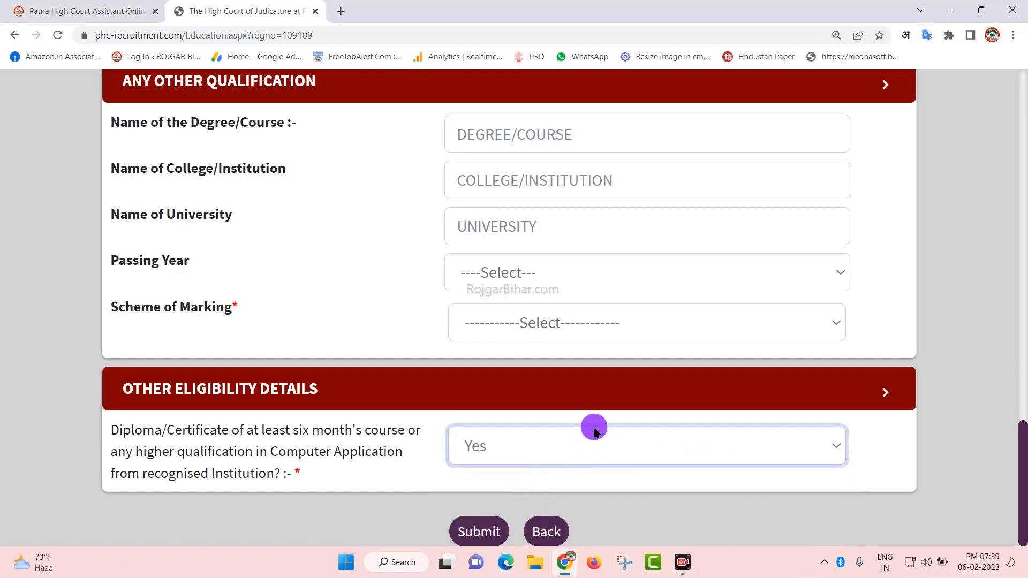
click(486, 533)
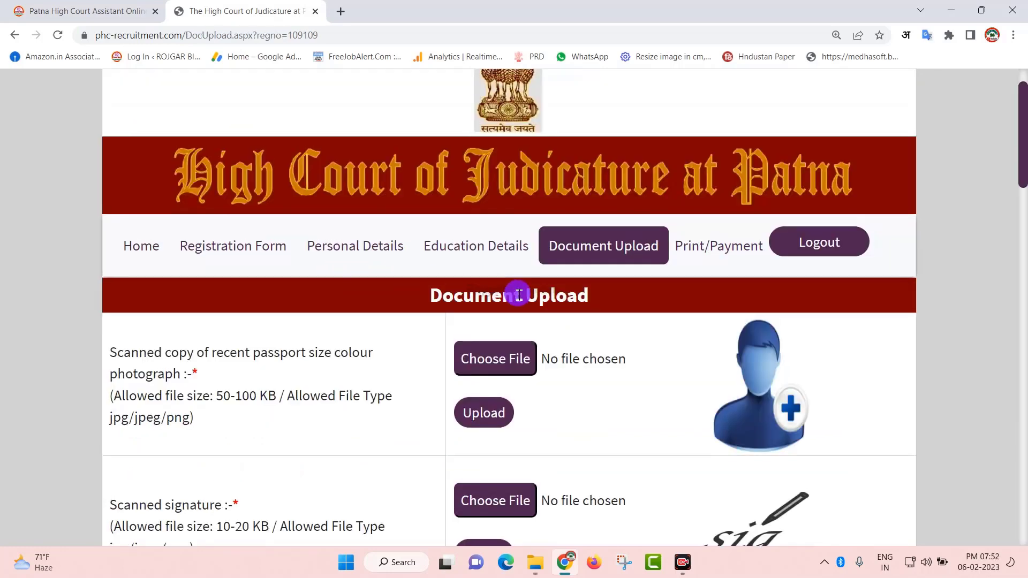
Step: Try to upload the applicant's portrait image from the Desktop as the passport size colour photograph
scroll(517, 293, down, 5)
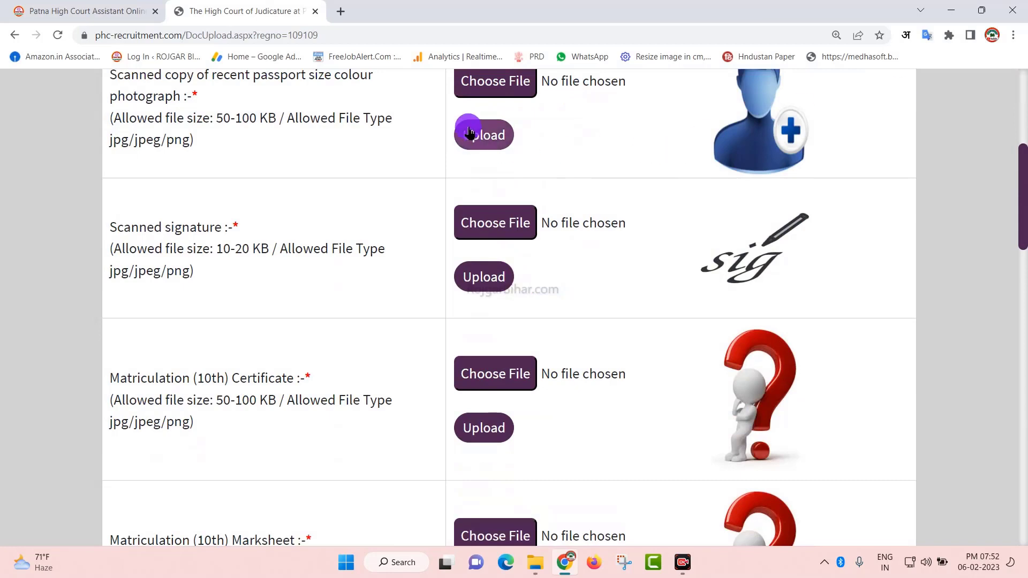
click(498, 82)
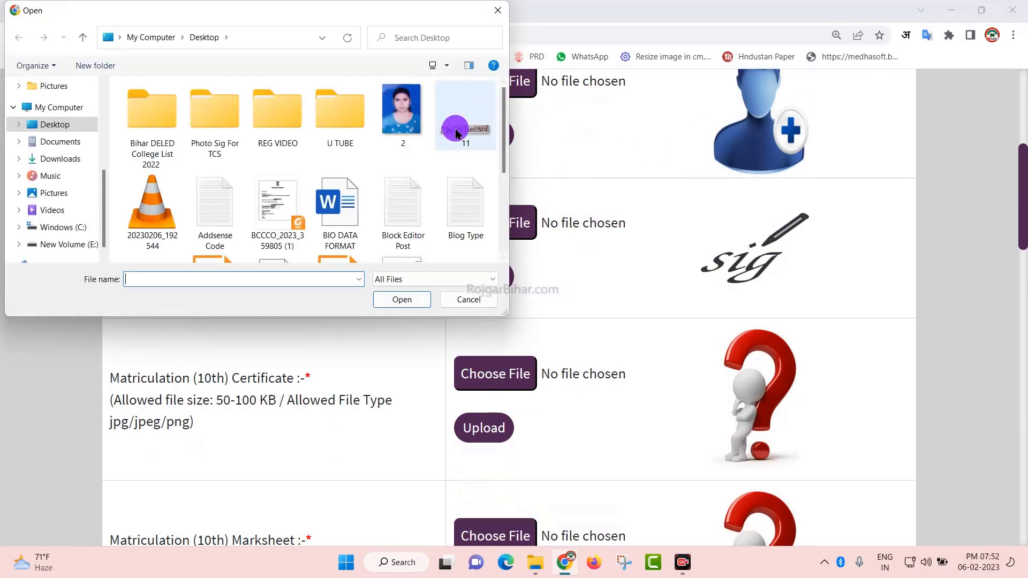
scroll(375, 176, down, 5)
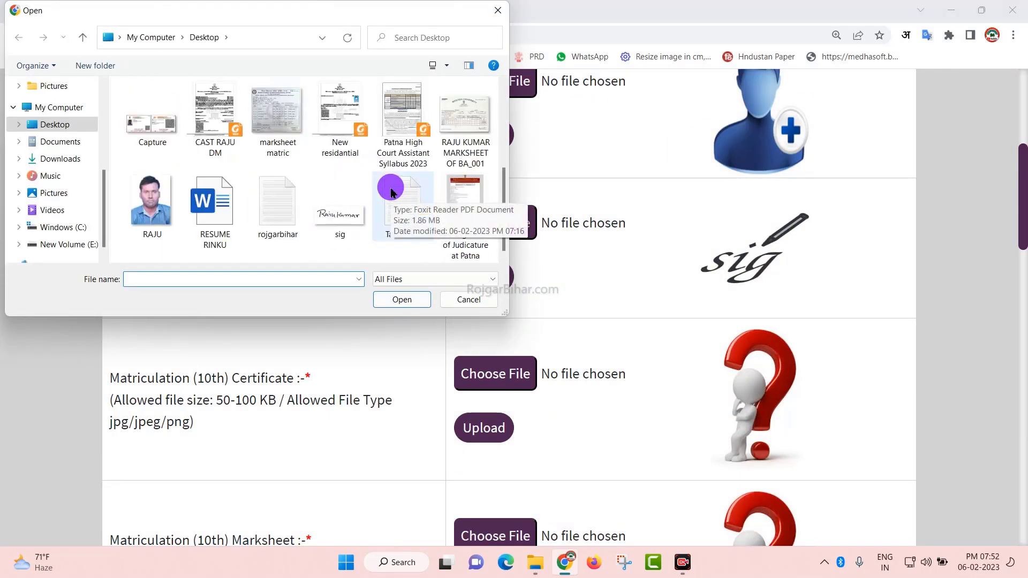
click(152, 204)
click(395, 299)
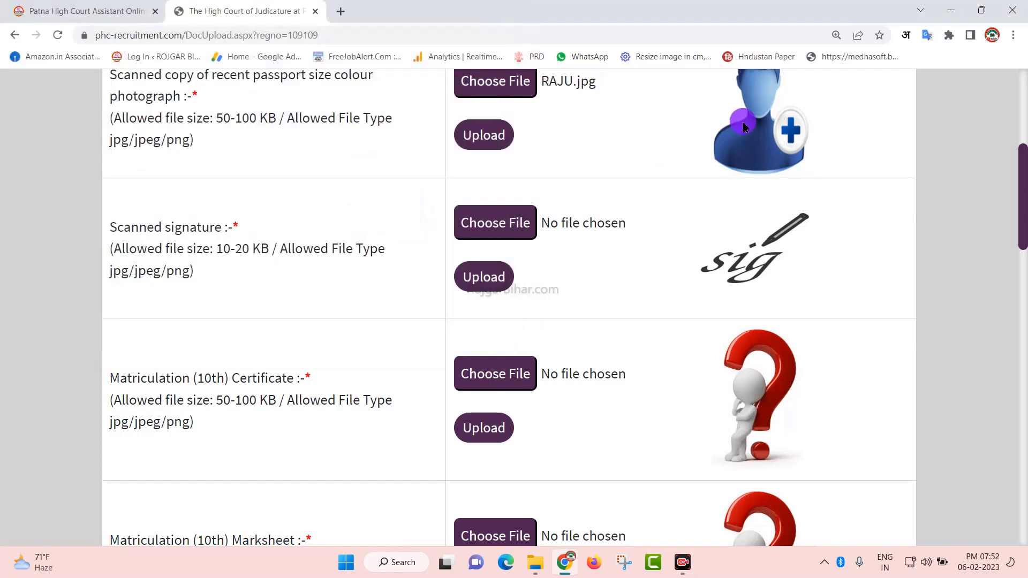
click(484, 138)
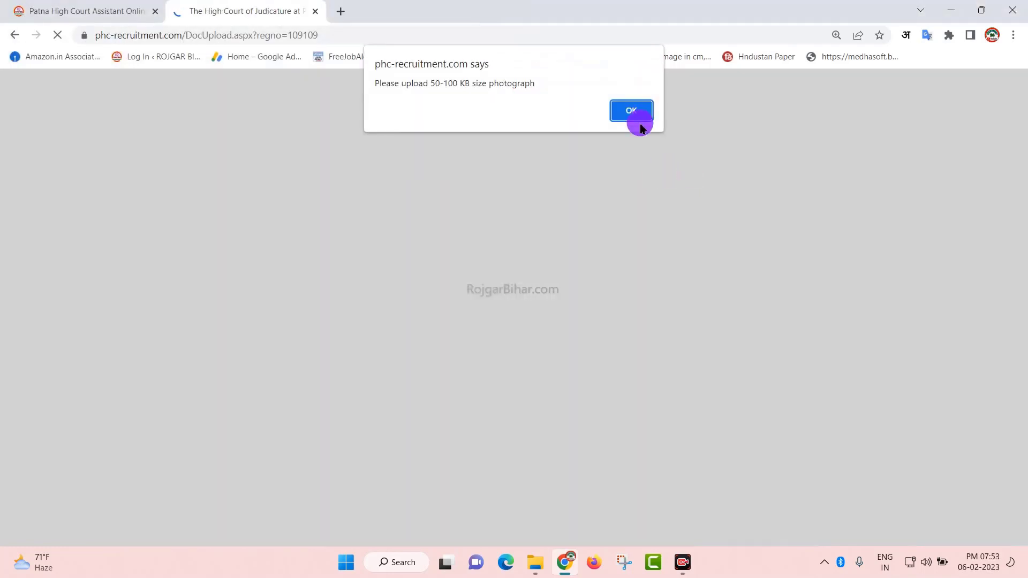
click(632, 112)
Step: Upload sig.jpg from the Desktop as the scanned signature
scroll(713, 345, down, 5)
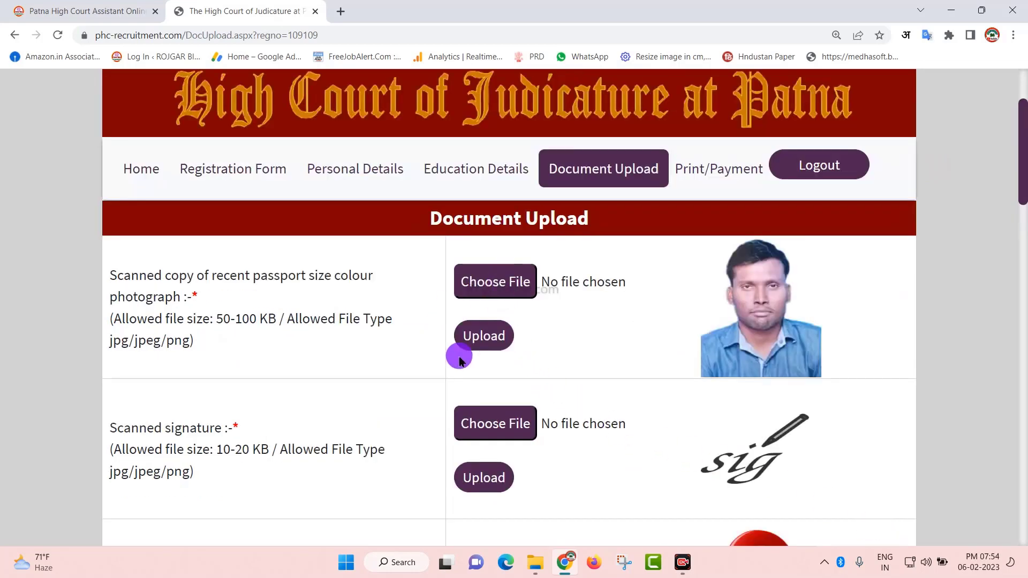
scroll(551, 402, down, 2)
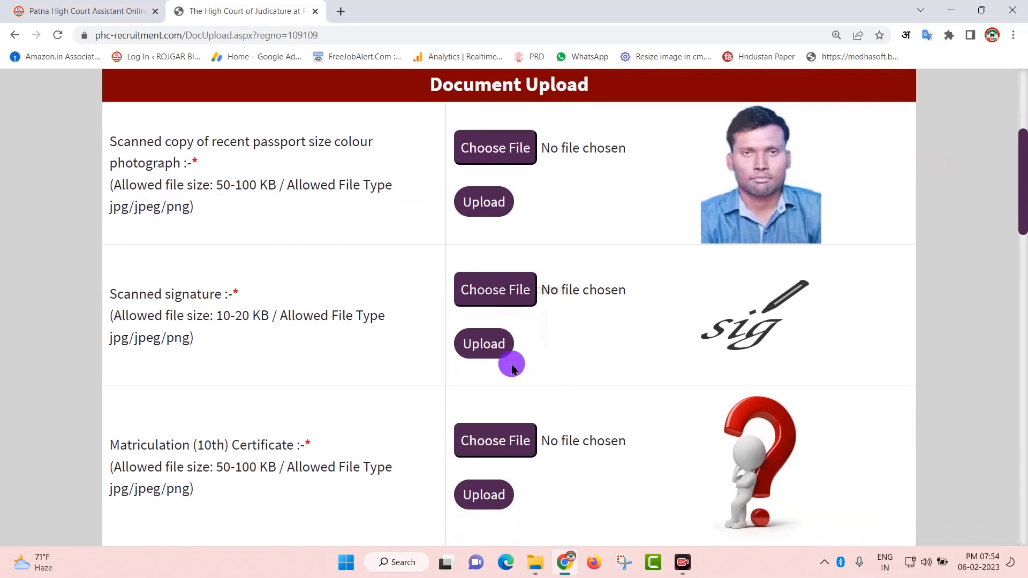
click(490, 290)
scroll(377, 205, down, 3)
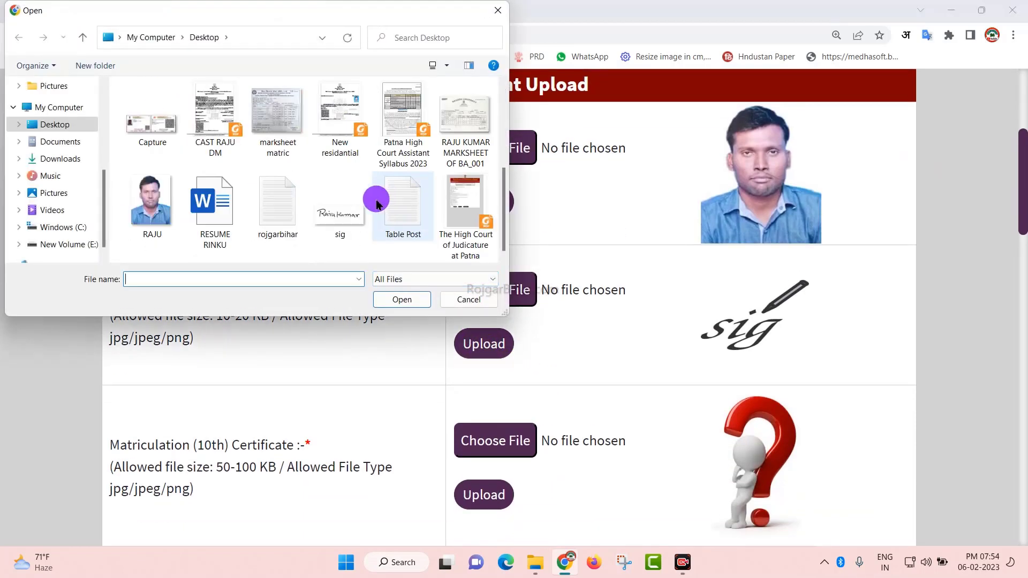
click(337, 214)
click(409, 299)
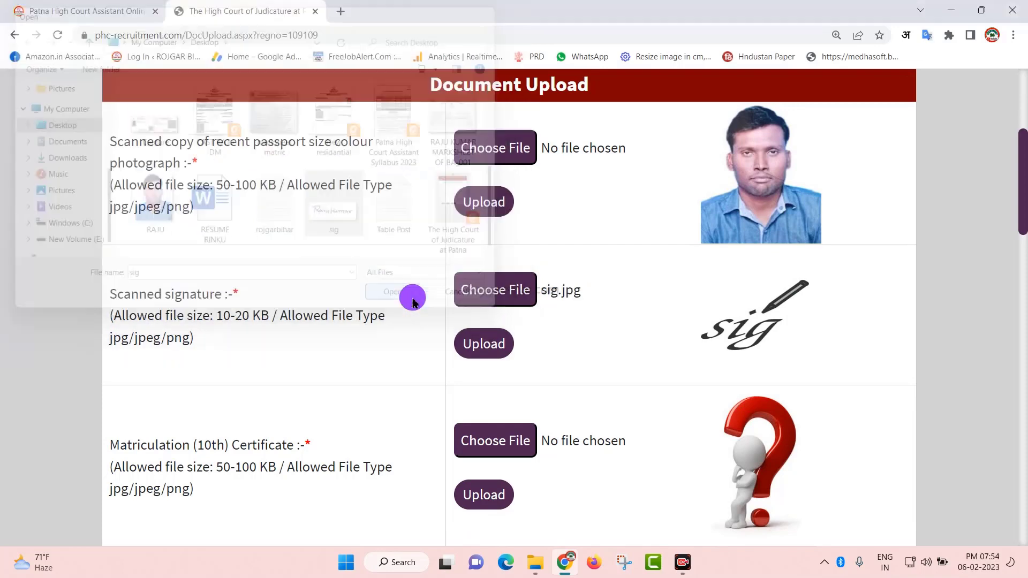
click(496, 339)
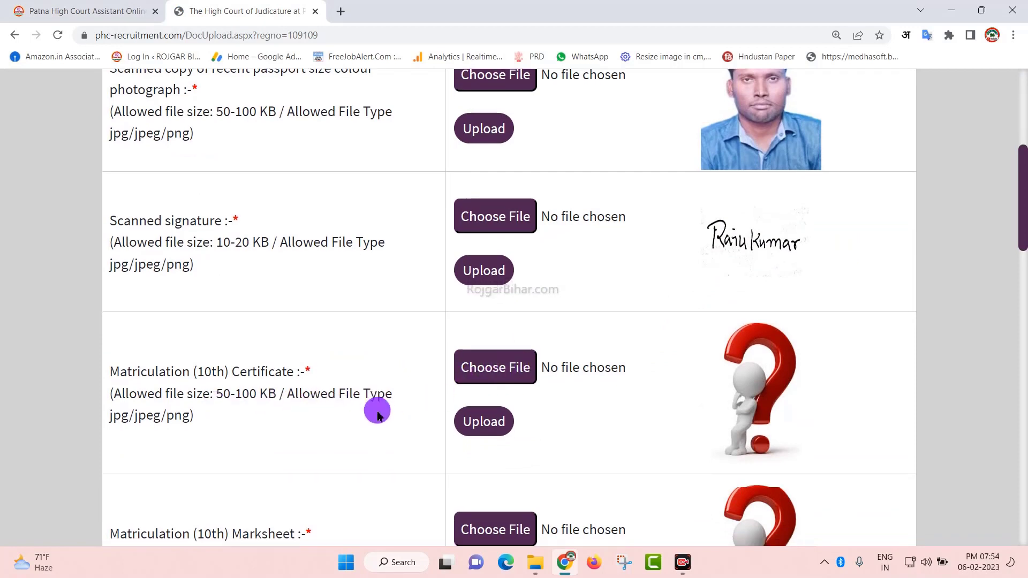
Step: Examine the file requirements for the matriculation, graduation, computer diploma, identity proof, domicile, caste and other relevant documents
scroll(368, 384, up, 3)
scroll(355, 377, down, 1)
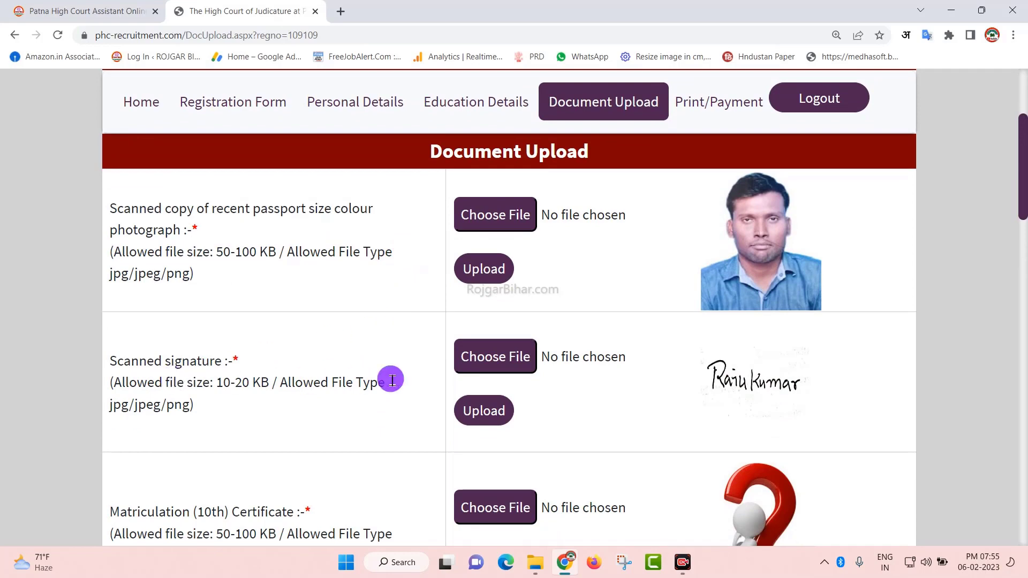
scroll(563, 379, down, 8)
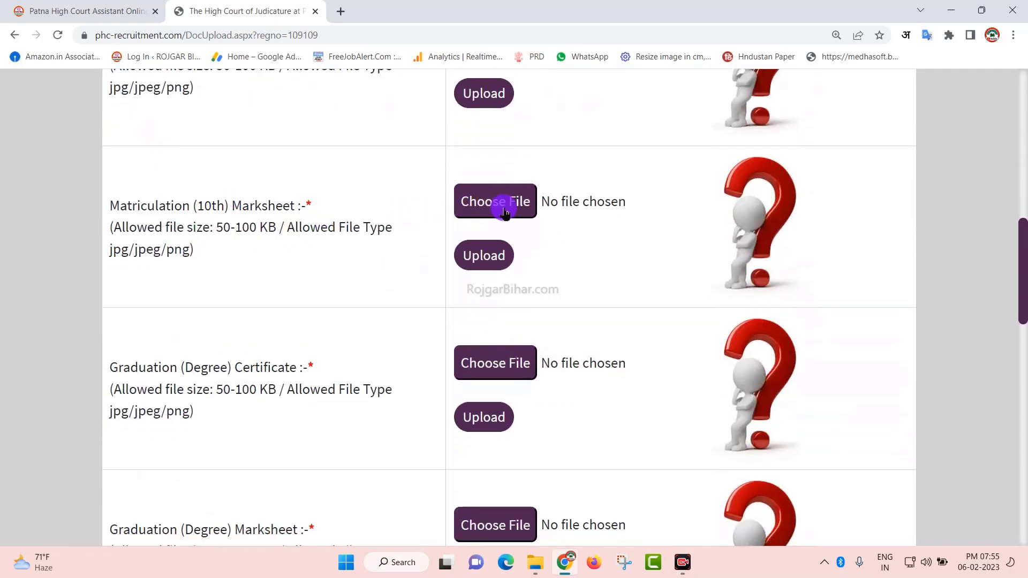
scroll(471, 127, down, 1)
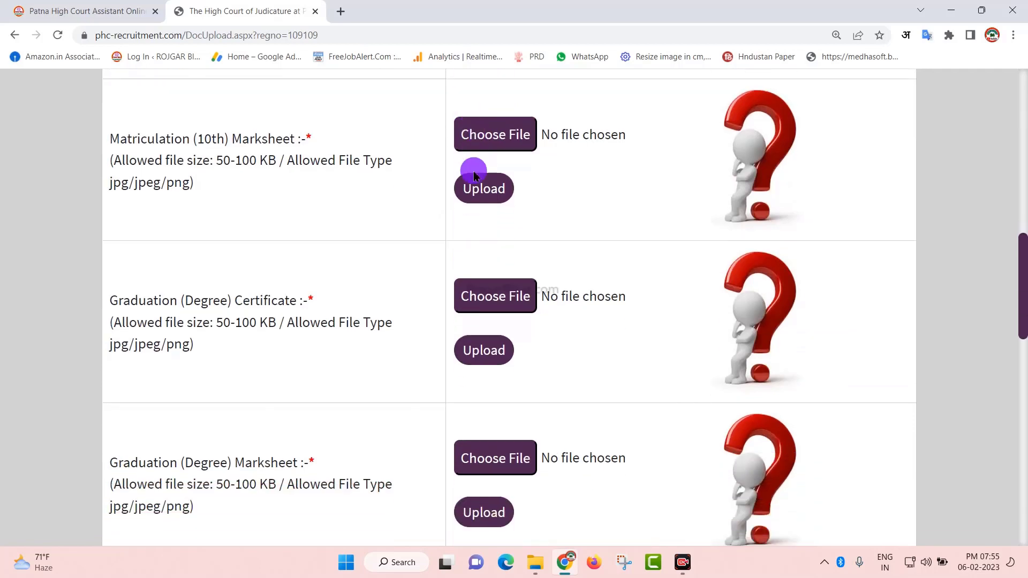
scroll(401, 206, up, 2)
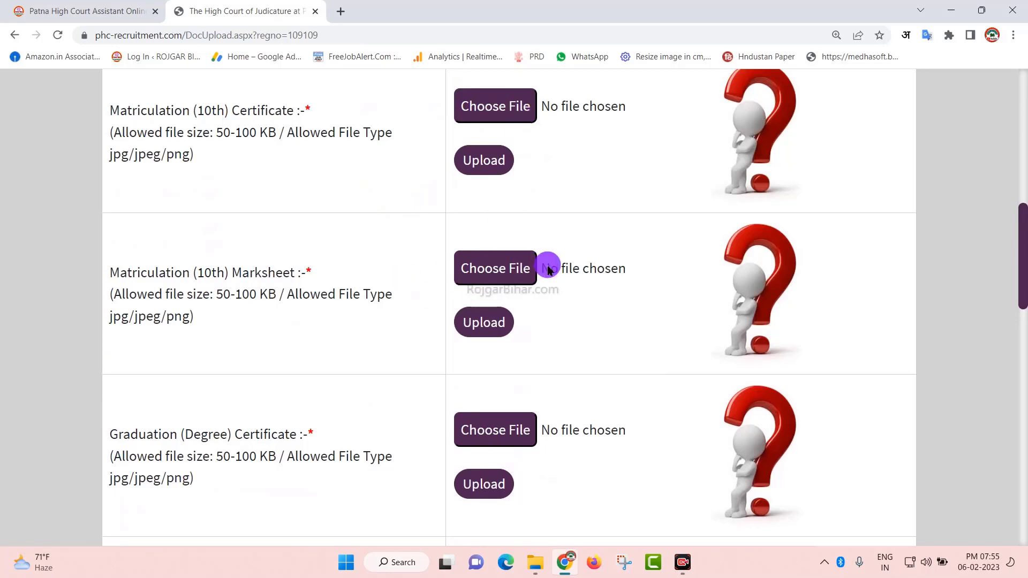
scroll(499, 372, down, 5)
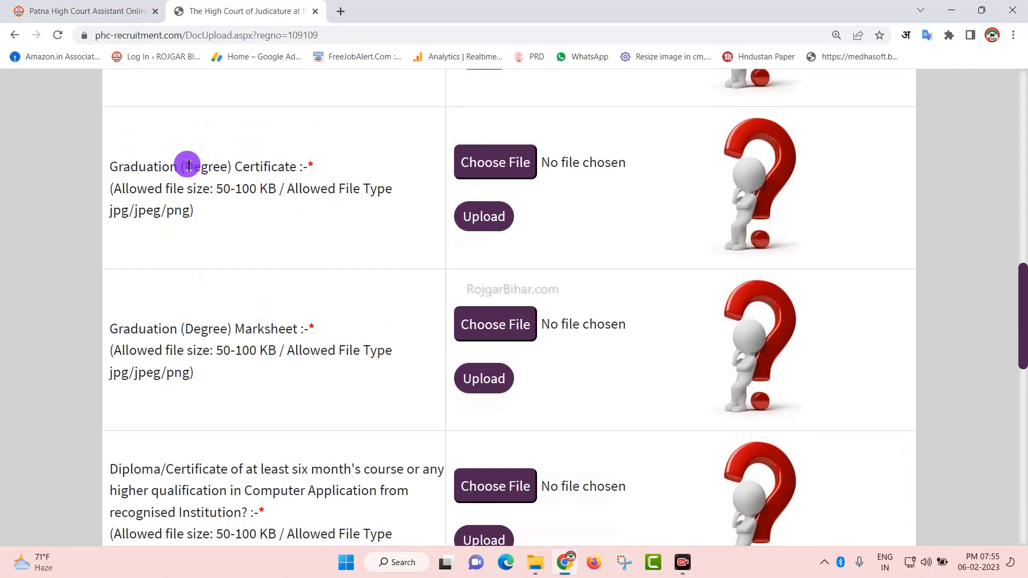
double_click(216, 166)
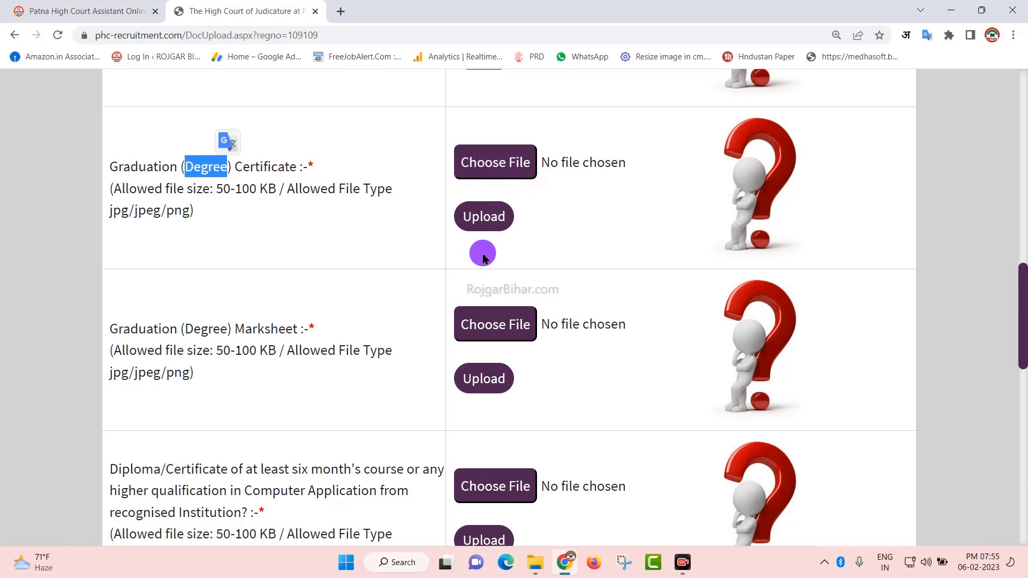
scroll(413, 395, down, 7)
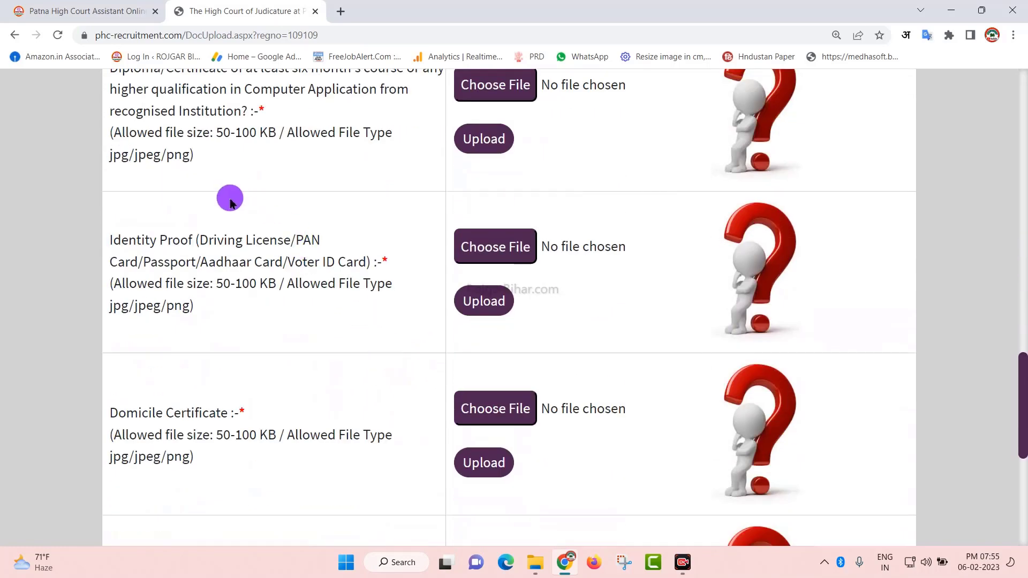
scroll(230, 200, up, 1)
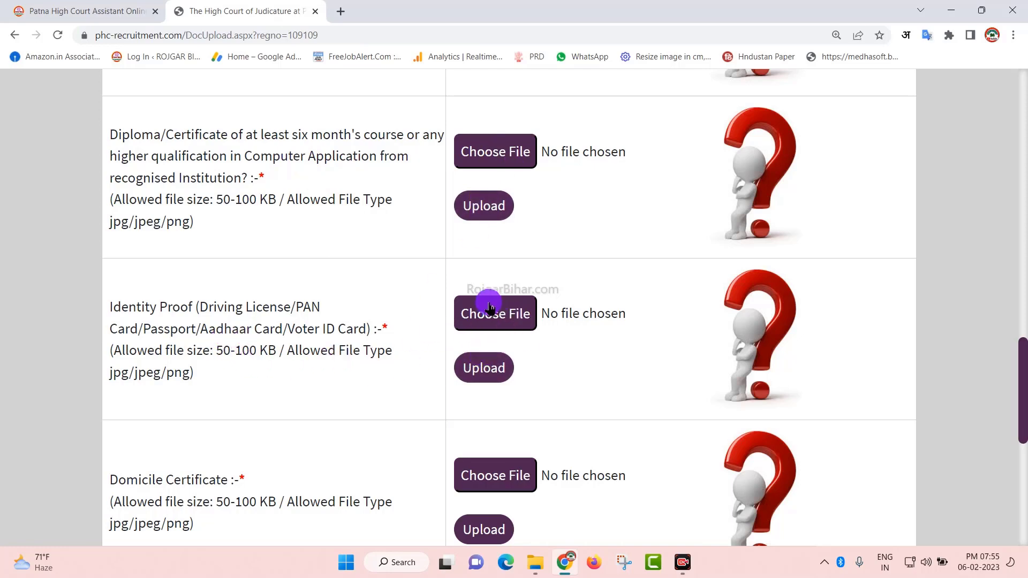
scroll(358, 409, down, 5)
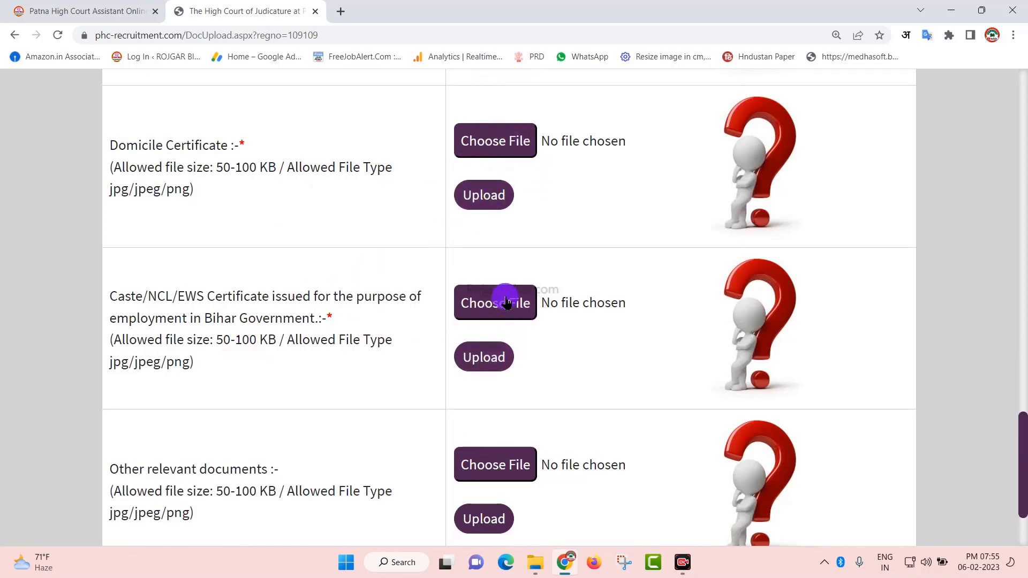
scroll(337, 433, down, 3)
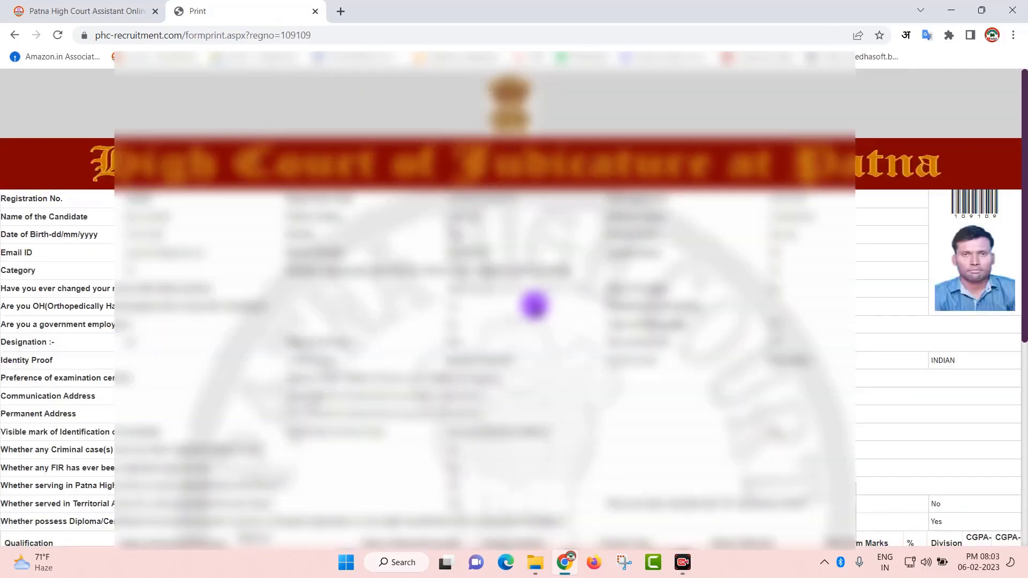
Step: Review the application preview and confirm that all the details have been verified and found correct
scroll(534, 306, down, 3)
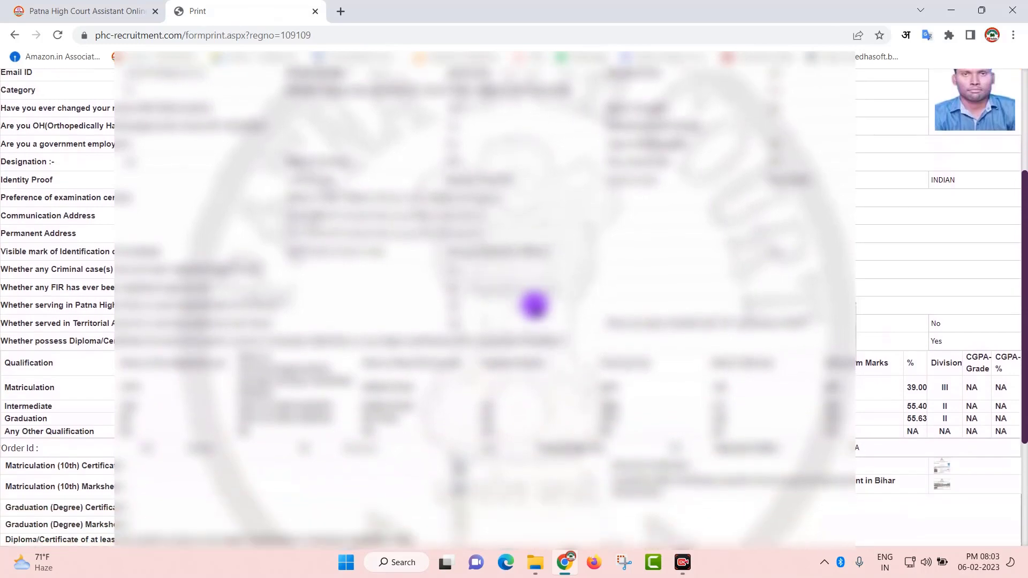
scroll(534, 305, down, 3)
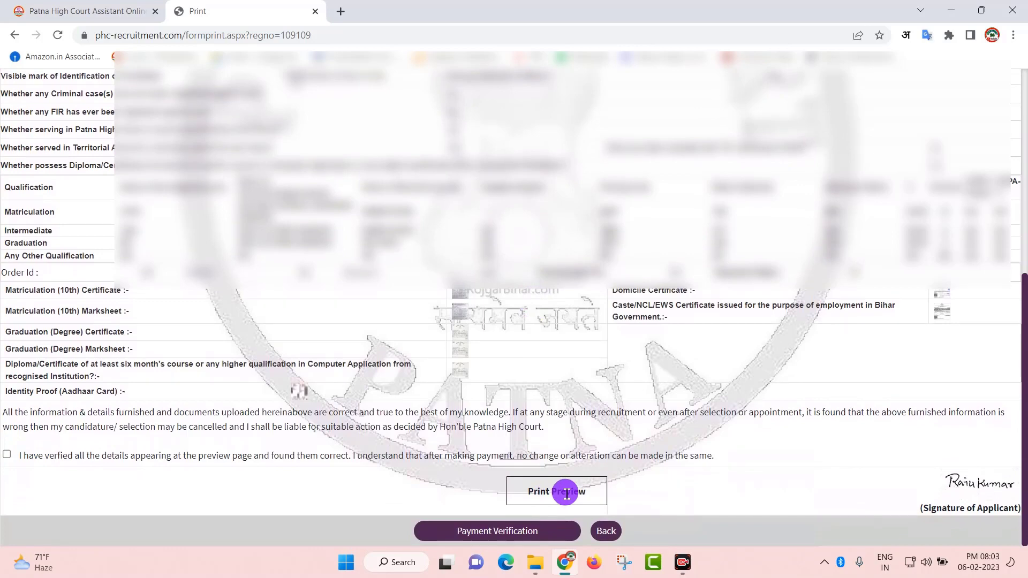
click(6, 455)
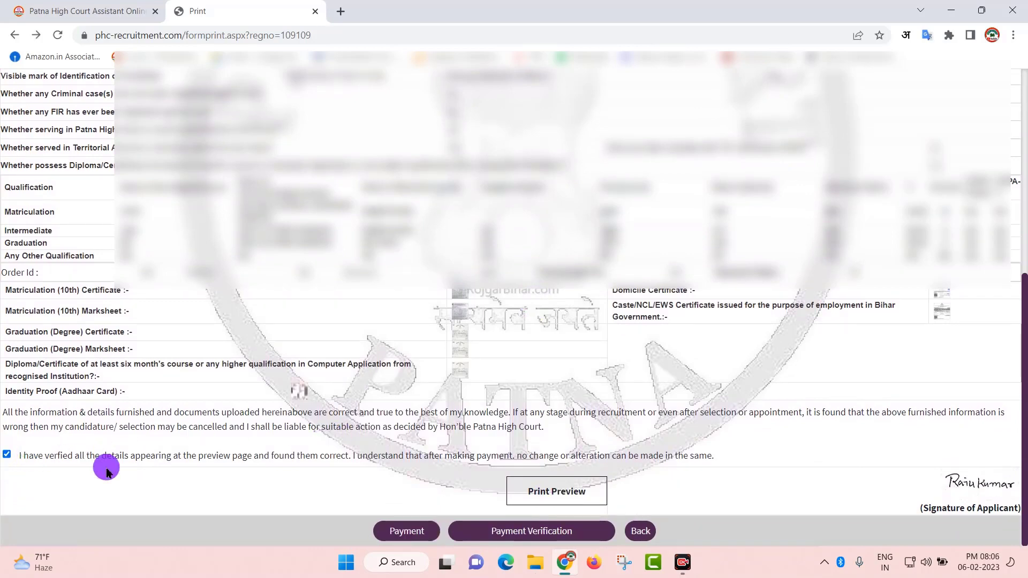
Step: Start the examination fee payment, agree to its terms and conditions, and proceed to the available payment options
click(413, 531)
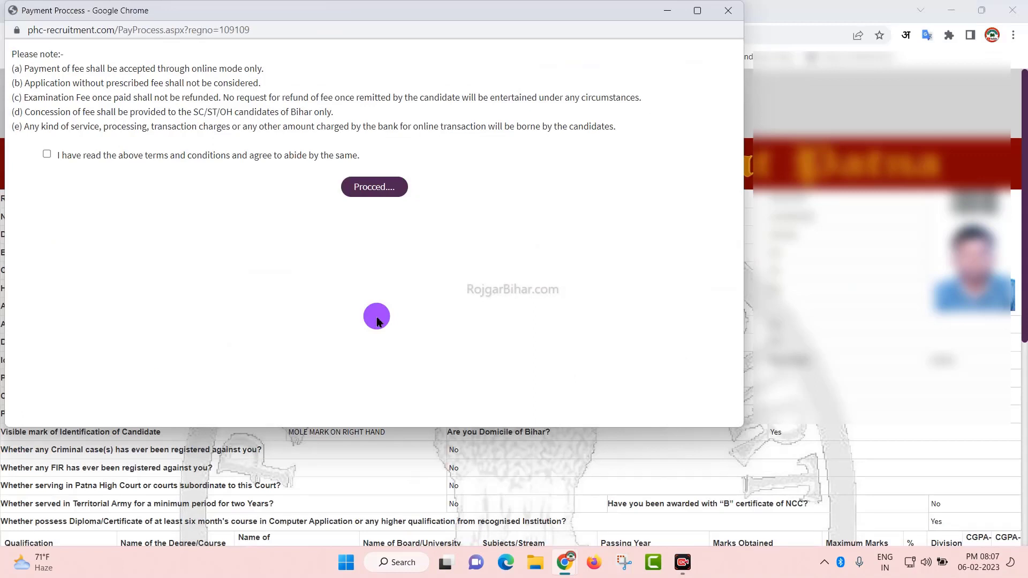
click(47, 154)
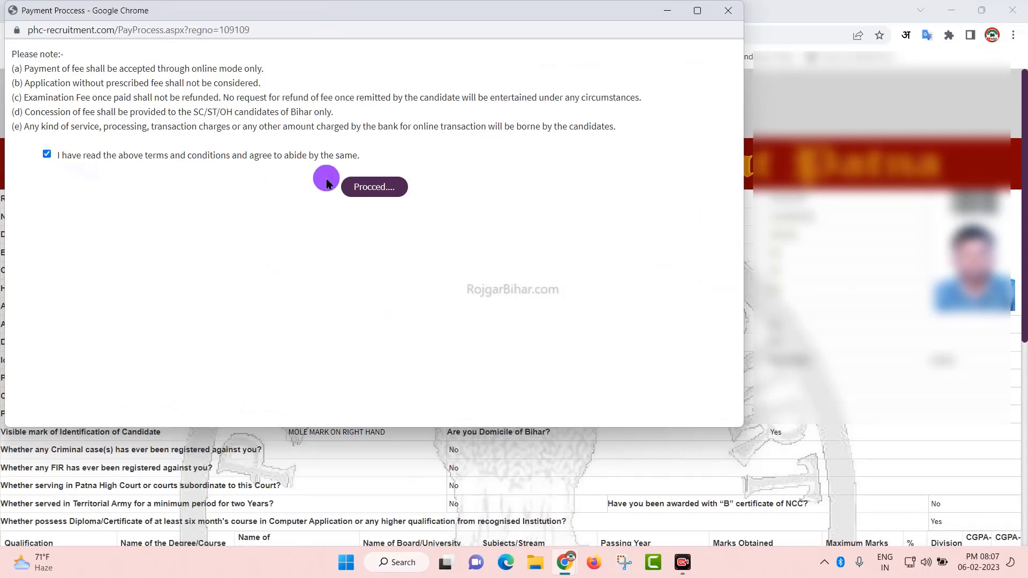
click(375, 188)
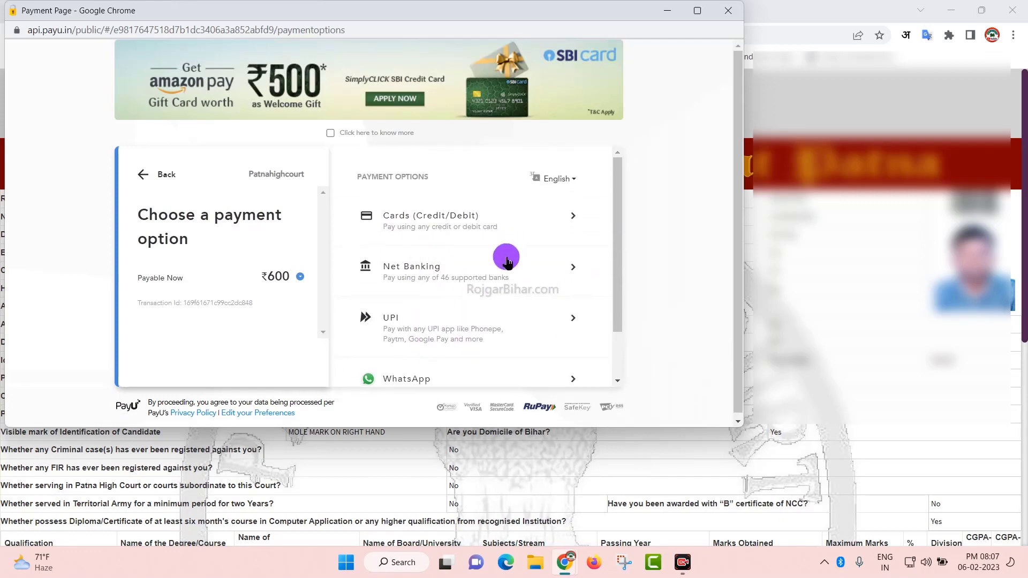
scroll(518, 296, down, 2)
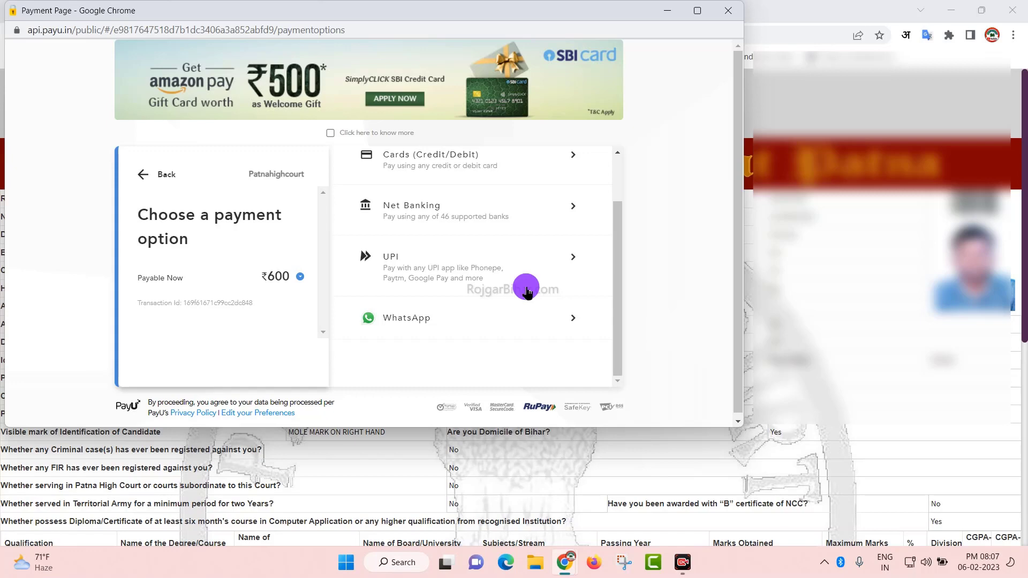
Step: Close the payment window and open the print preview of the application form
click(730, 12)
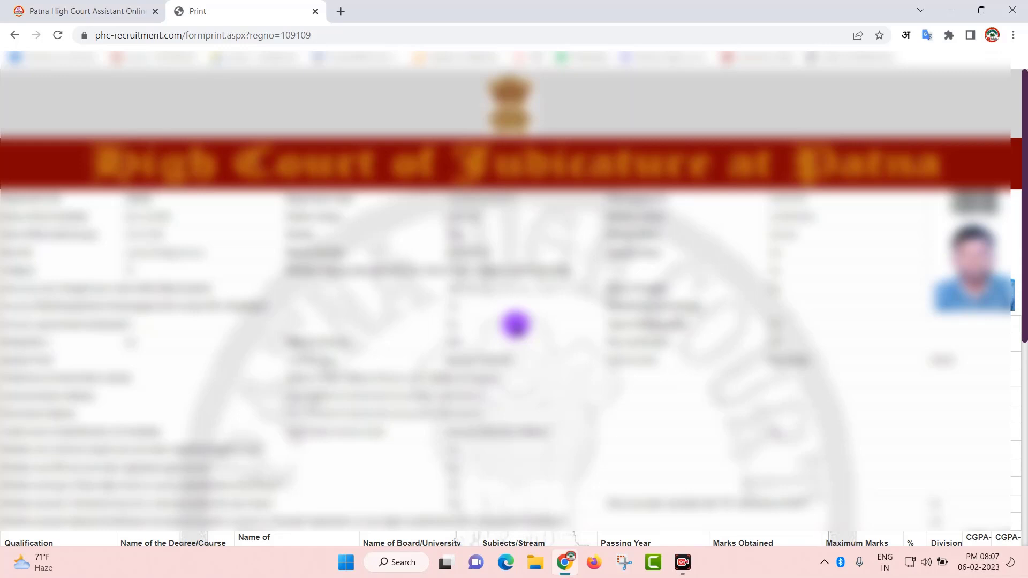
key(ctrl+p)
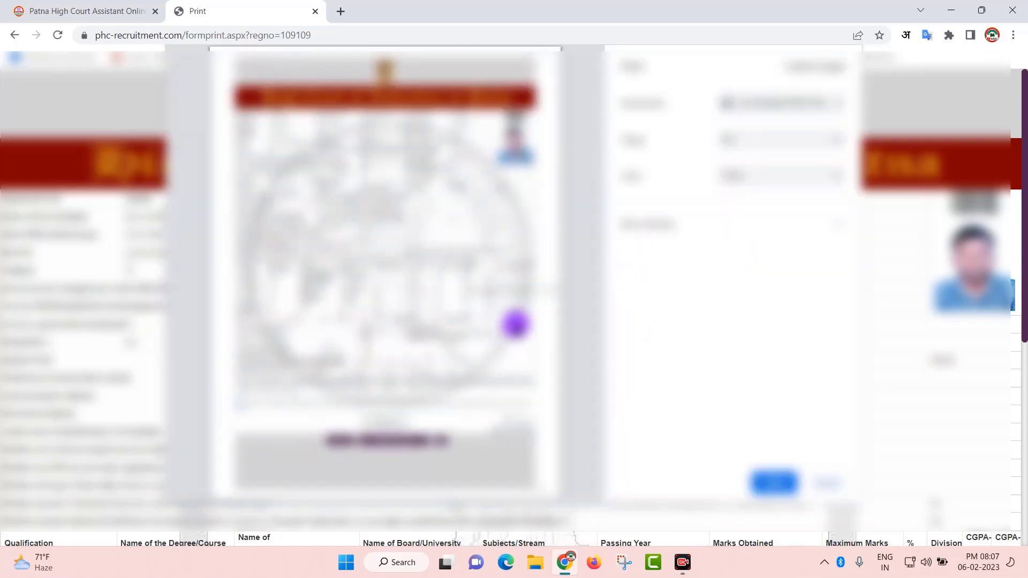